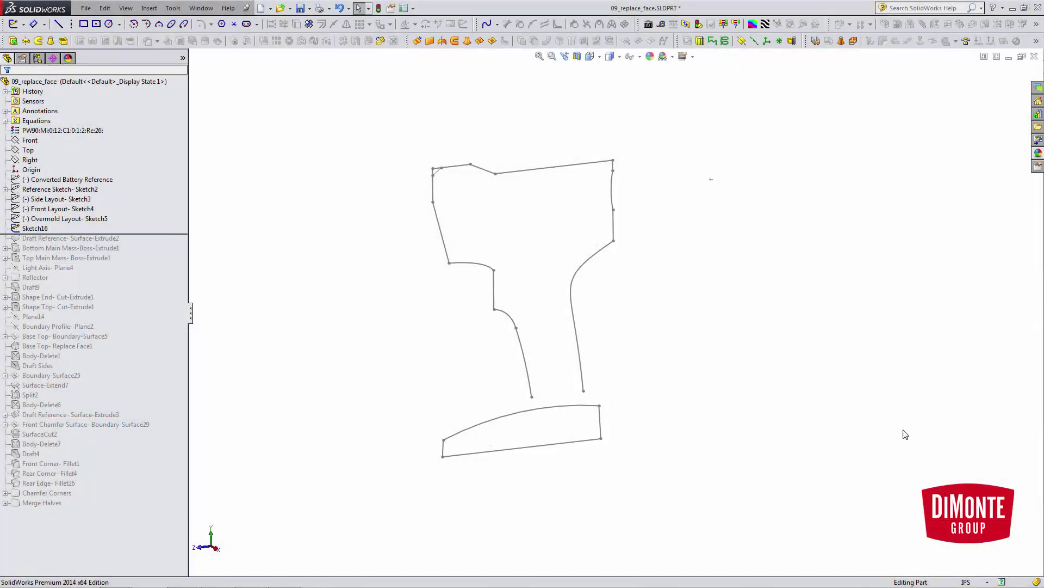
# Open Sketch16 for editing, compare it with the Side Layout sketch, and hide that layout again.
pyautogui.moveTo(546, 251)
pyautogui.mouseDown(button='middle')
pyautogui.moveTo(568, 259)
pyautogui.moveTo(567, 241)
pyautogui.mouseUp(button='middle')
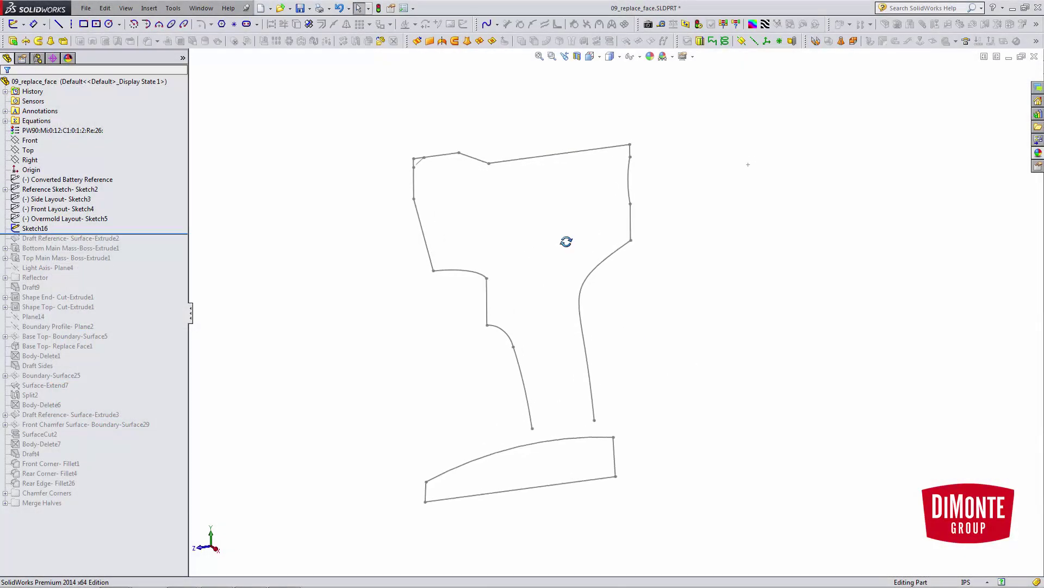
pyautogui.click(35, 228)
pyautogui.click(42, 207)
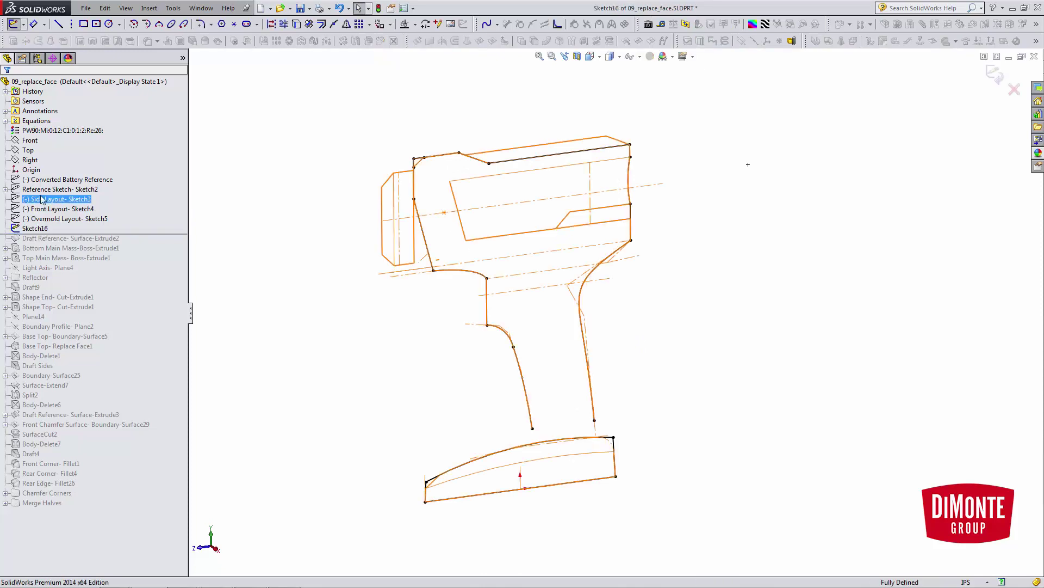
pyautogui.rightClick(87, 199)
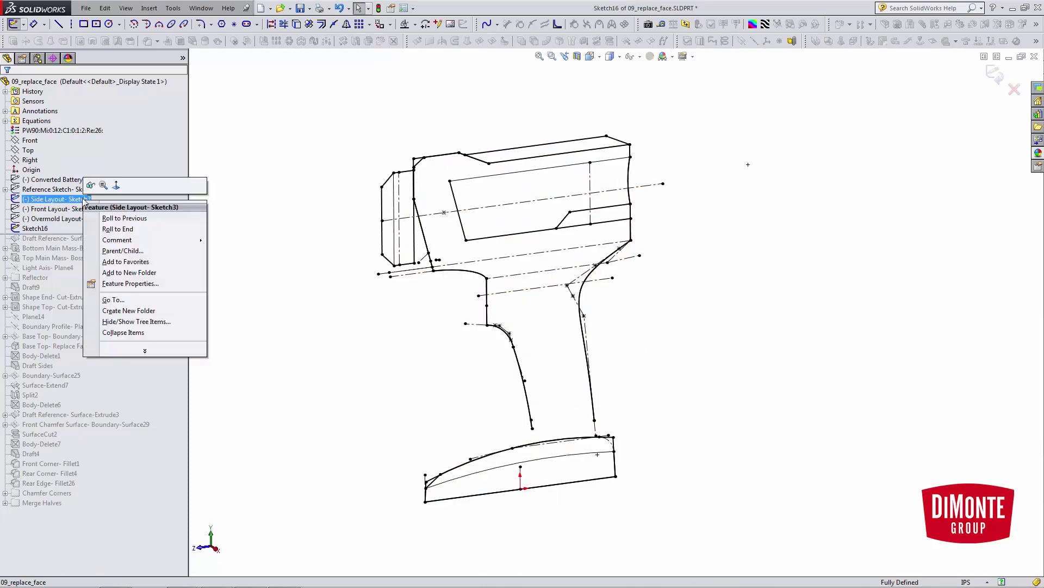
pyautogui.click(281, 158)
pyautogui.scroll(-1, 467, 223)
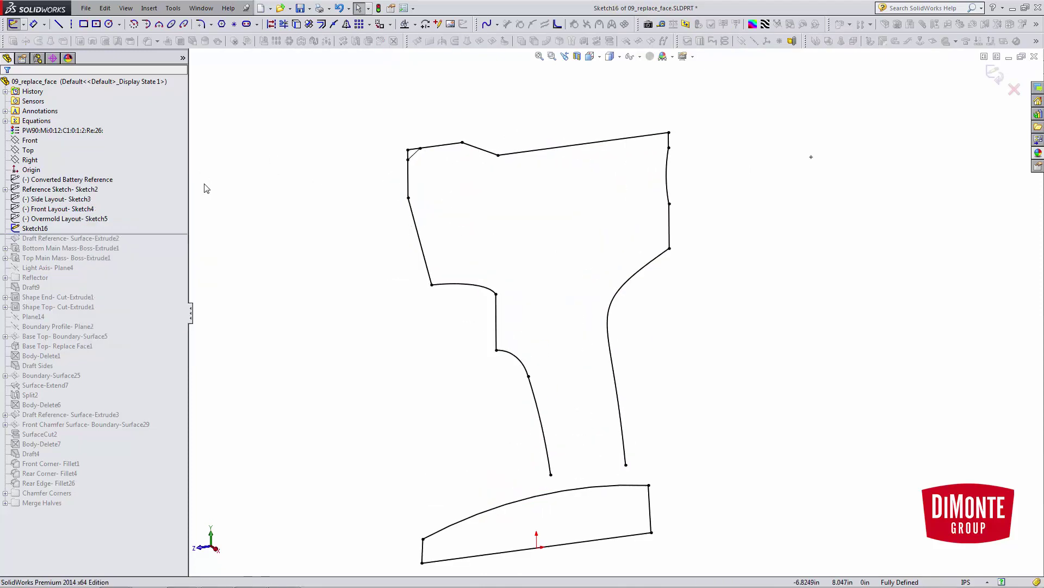
# Inspect the relations of Sketch16's long upper line and its other profile edges, and close the sketch.
pyautogui.click(549, 156)
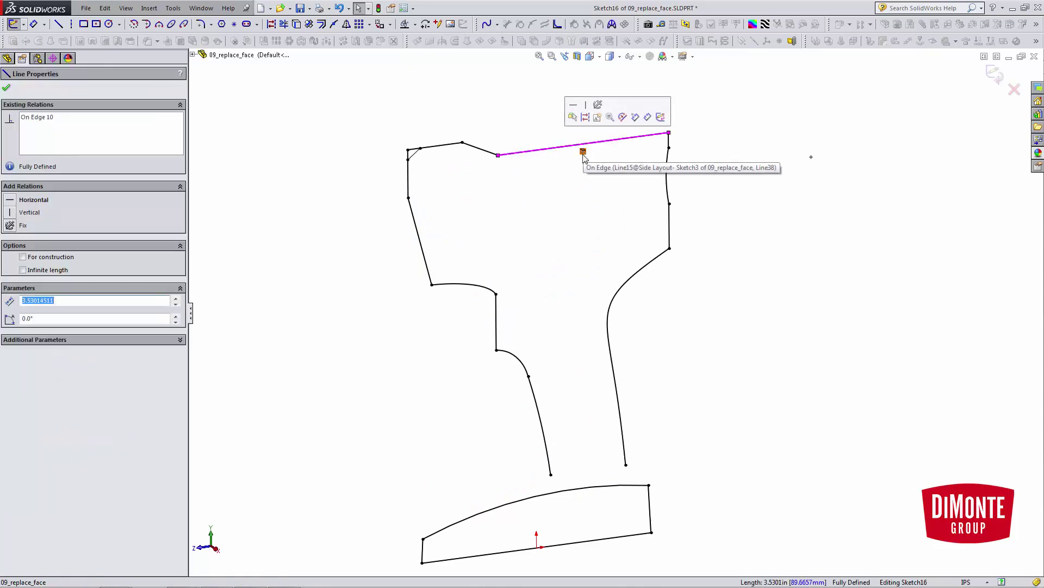
pyautogui.click(611, 280)
pyautogui.scroll(2, 620, 304)
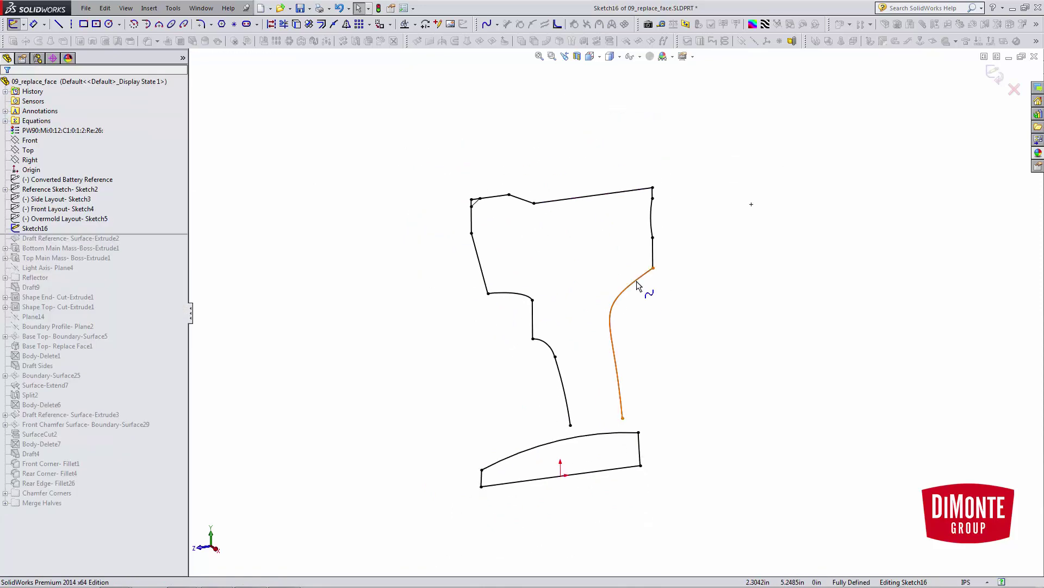
pyautogui.click(534, 322)
pyautogui.click(483, 268)
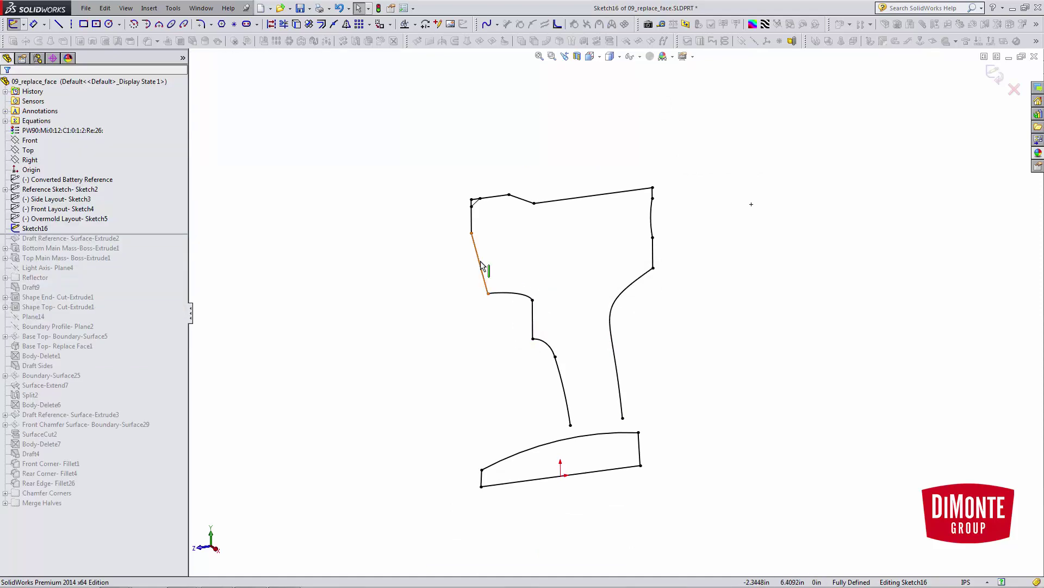
pyautogui.click(620, 259)
pyautogui.click(996, 81)
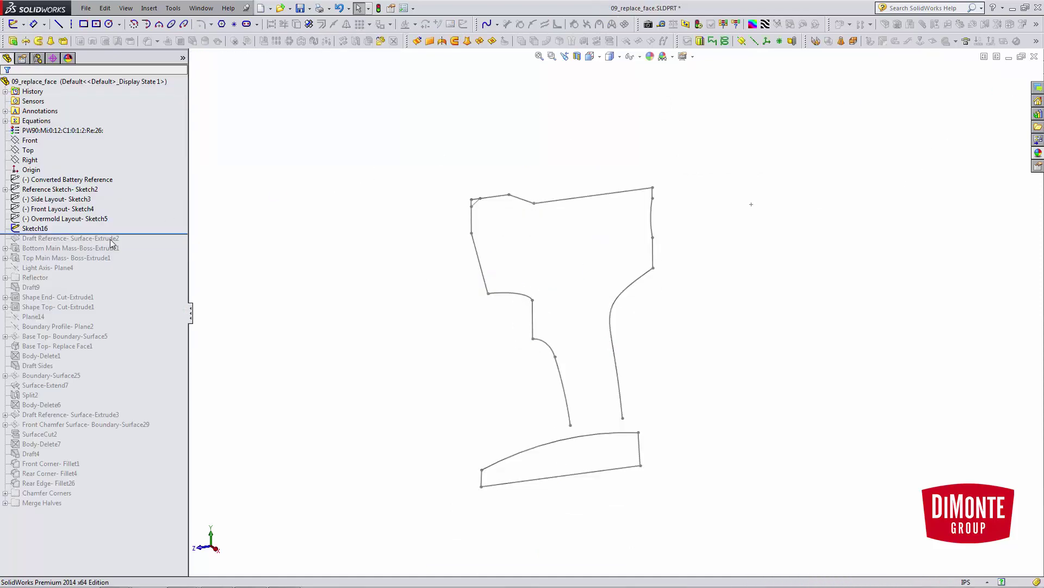
# Roll the model forward past Draft Reference- Surface-Extrude2 and review its extrude and draft settings.
pyautogui.moveTo(140, 233); pyautogui.dragTo(136, 243)
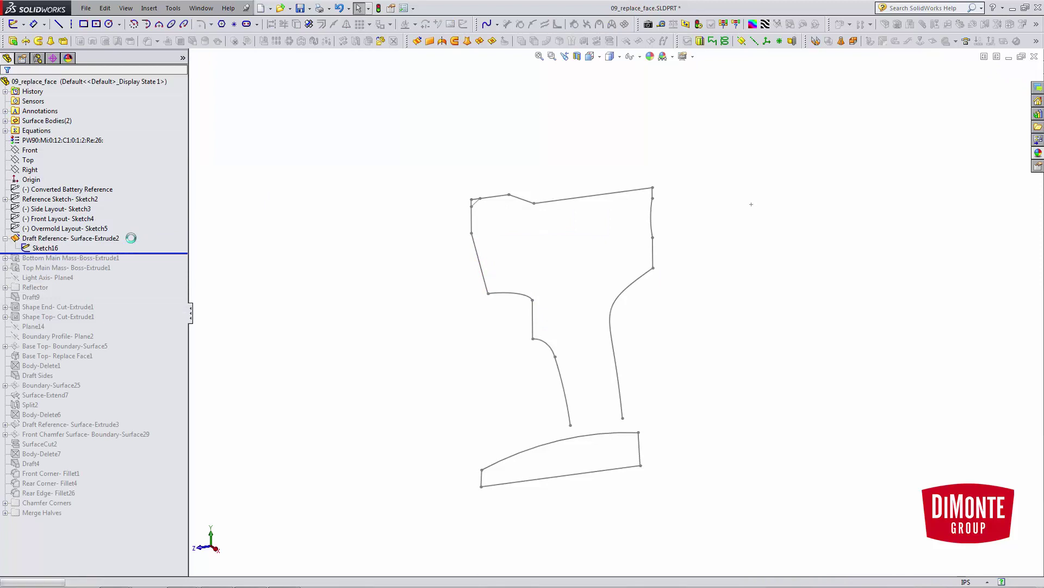
pyautogui.click(94, 238)
pyautogui.click(101, 209)
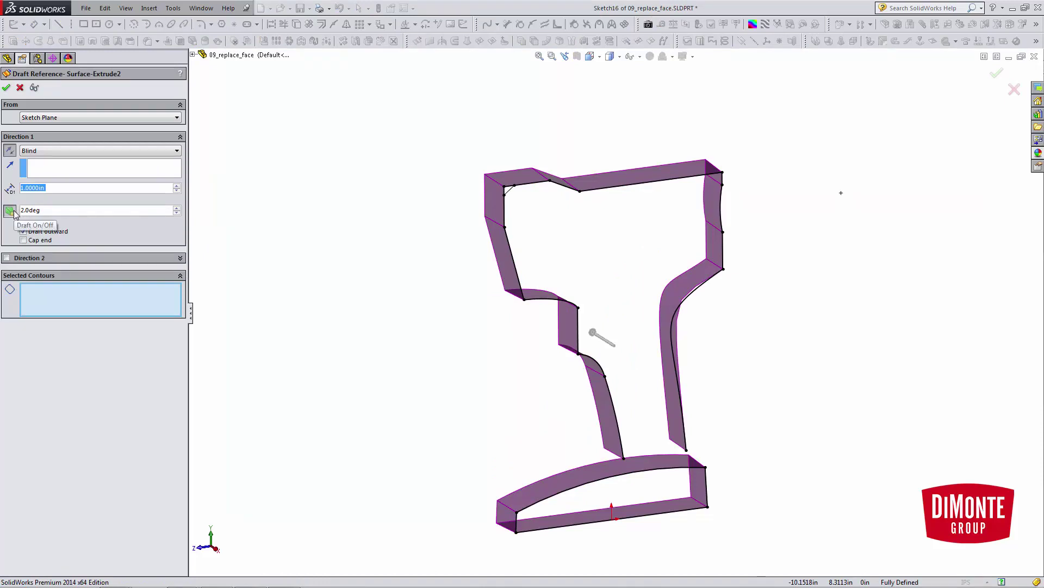
pyautogui.click(23, 89)
# Show the surface bodies of the Draft Reference- Surface-Extrude2 feature.
pyautogui.rightClick(76, 239)
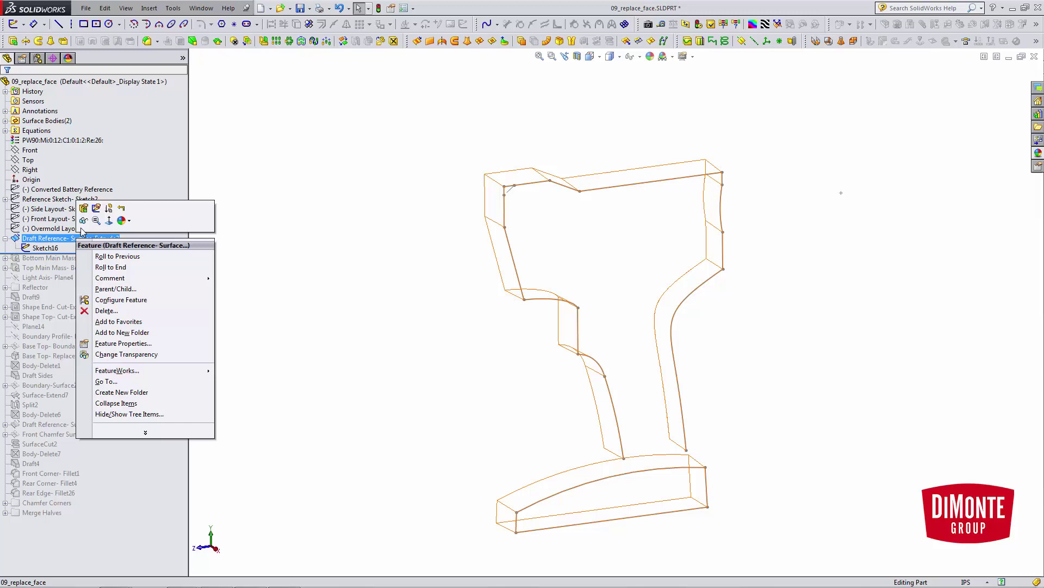
pyautogui.click(84, 220)
pyautogui.click(323, 256)
# Run a draft analysis on the reference surfaces with the Right plane as pull direction and a 2-degree draft angle.
pyautogui.click(30, 170)
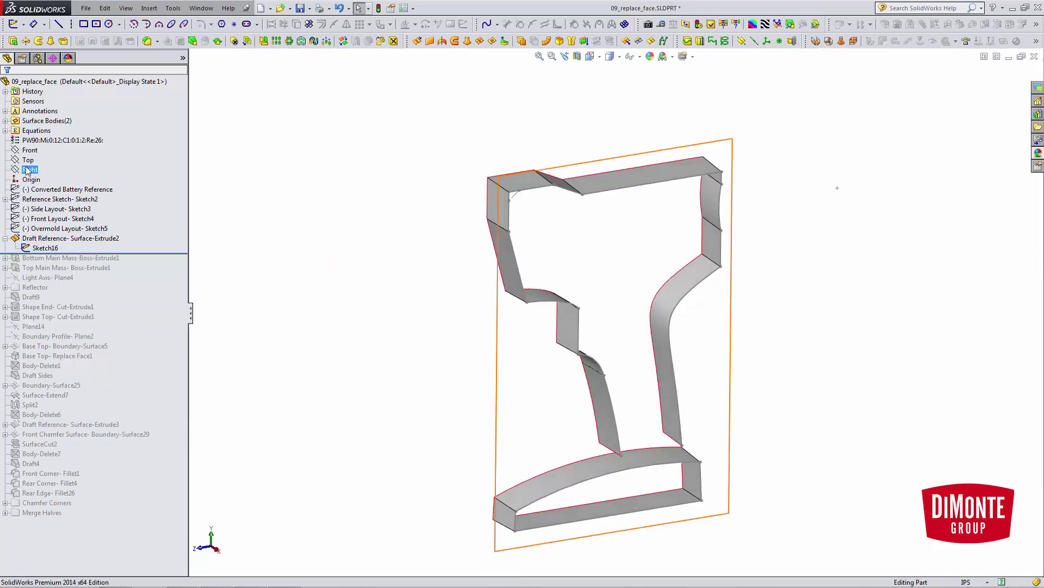
pyautogui.click(790, 24)
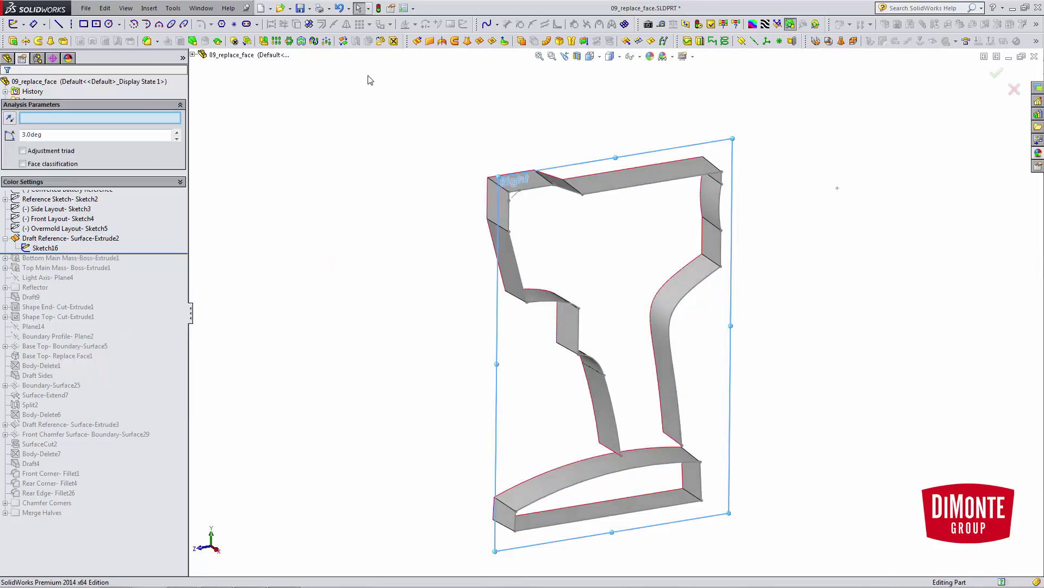
pyautogui.click(42, 135)
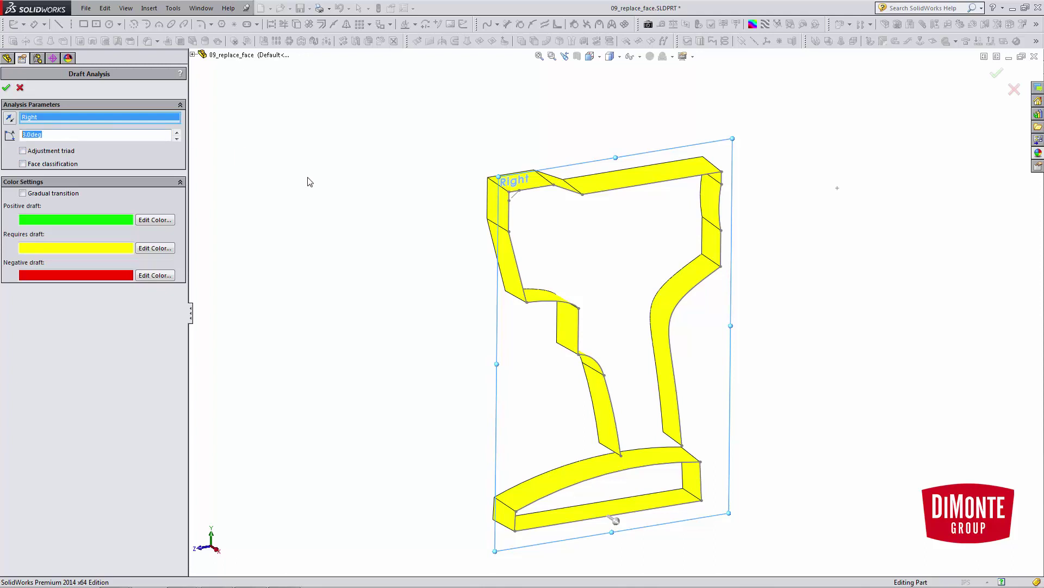
pyautogui.write('2')
pyautogui.press('Return')
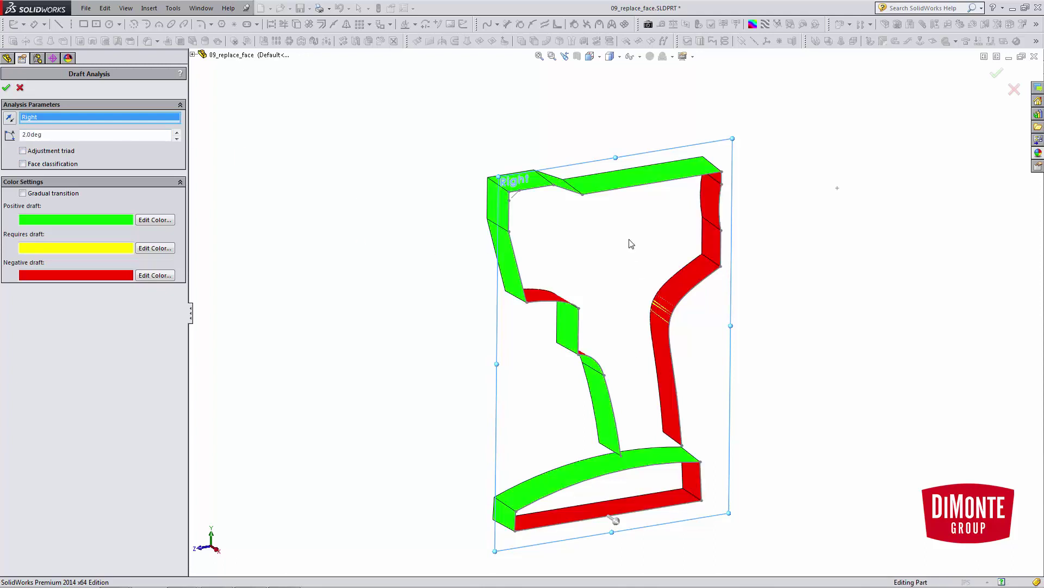
pyautogui.scroll(-3, 631, 244)
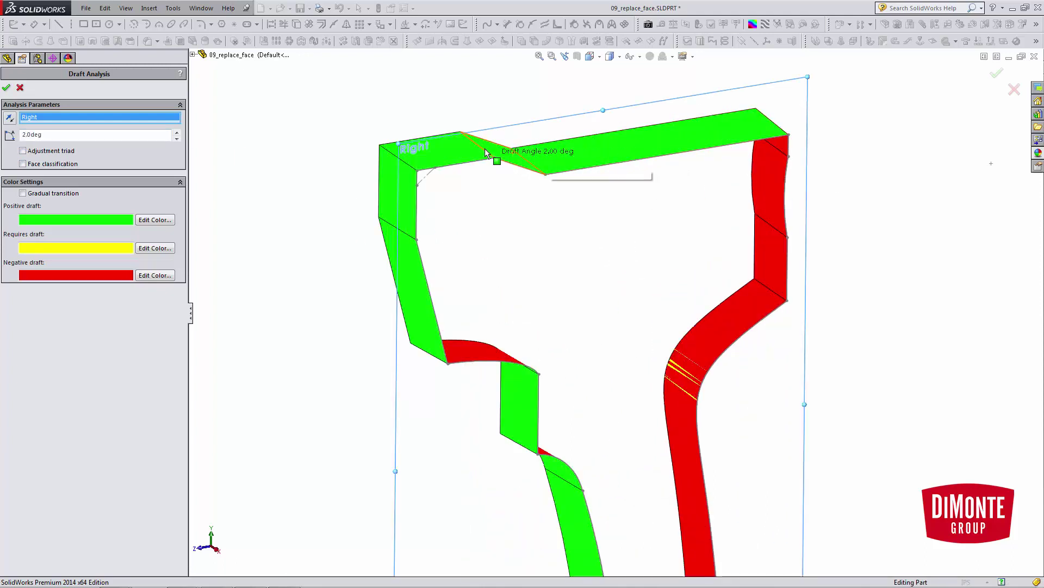
pyautogui.press('Return')
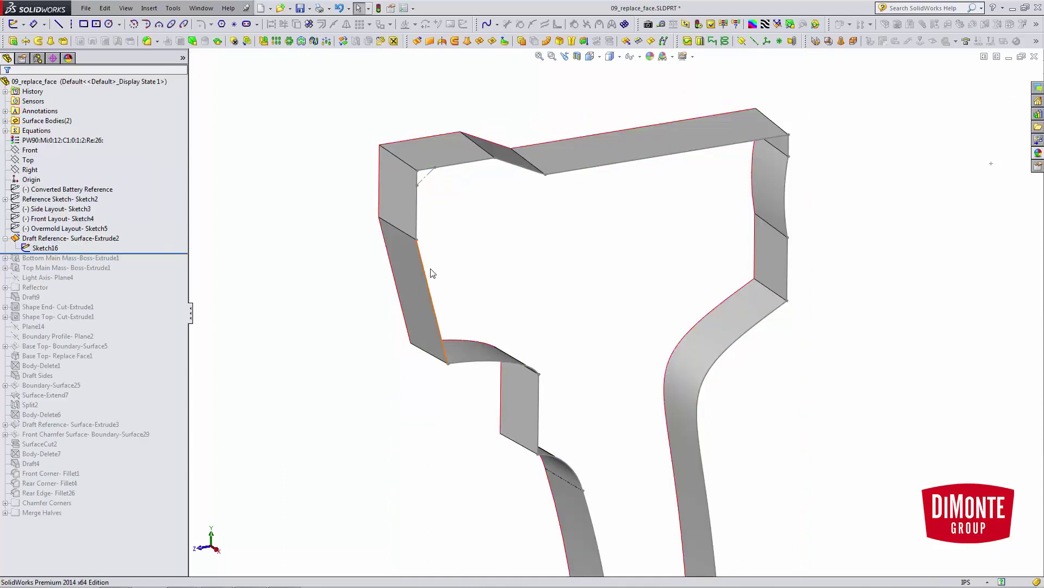
# Review the Draft global variable and the dimensions linked to it in the part's equations, leaving the equations unedited.
pyautogui.scroll(2, 432, 273)
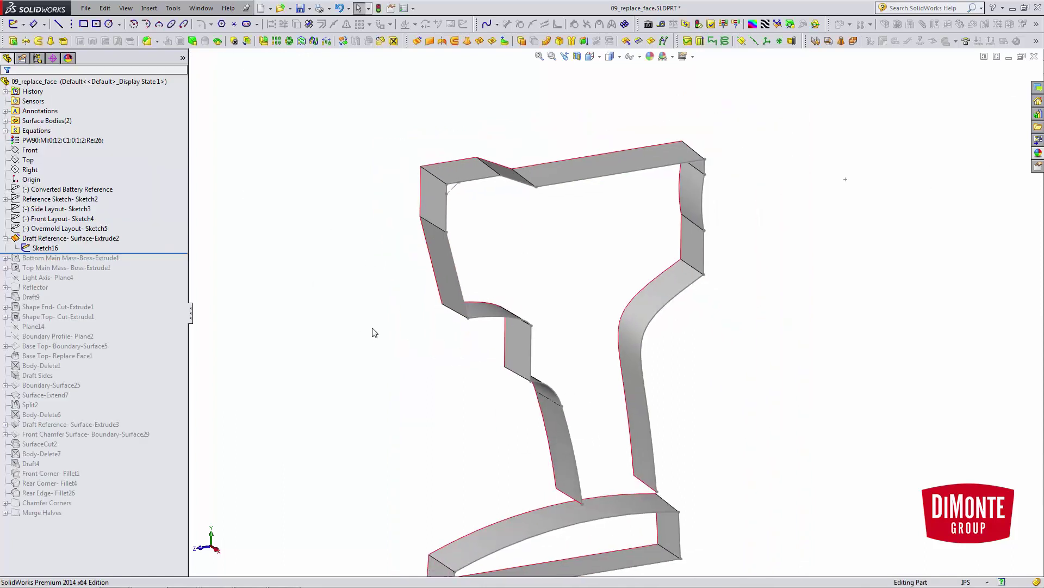
pyautogui.scroll(1, 361, 294)
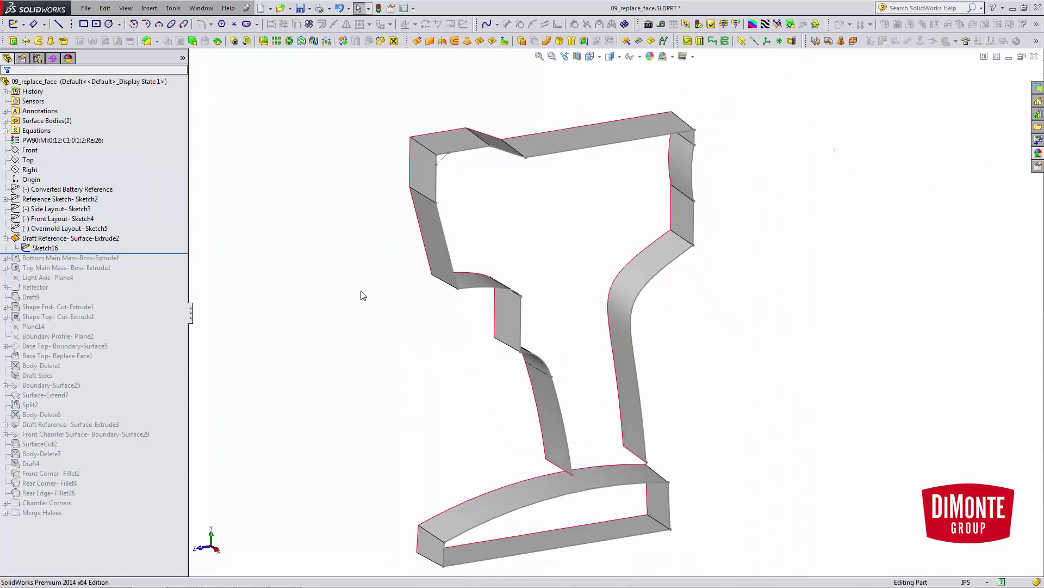
pyautogui.click(5, 130)
pyautogui.click(46, 140)
pyautogui.rightClick(51, 141)
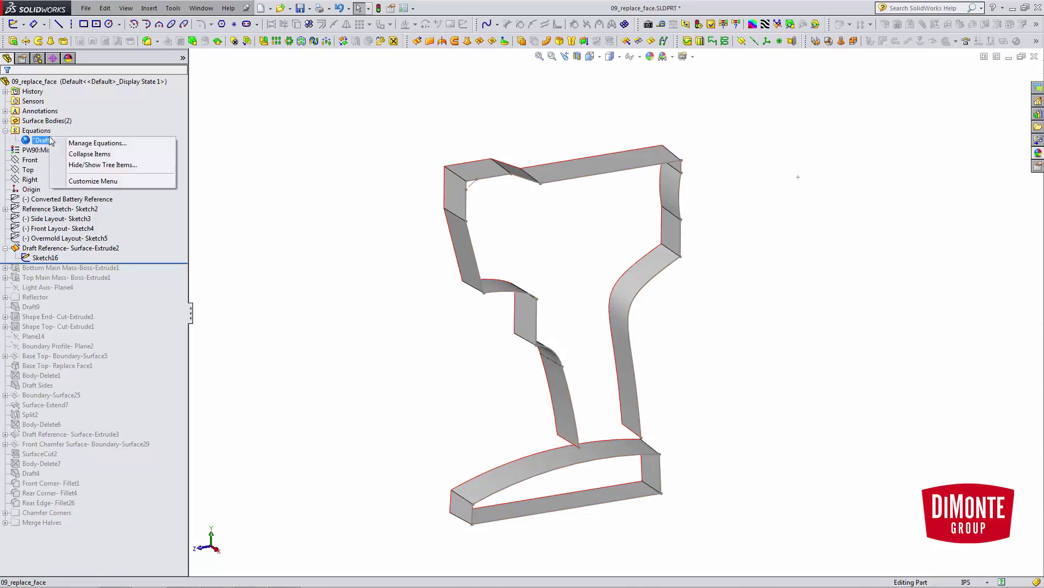
pyautogui.click(94, 143)
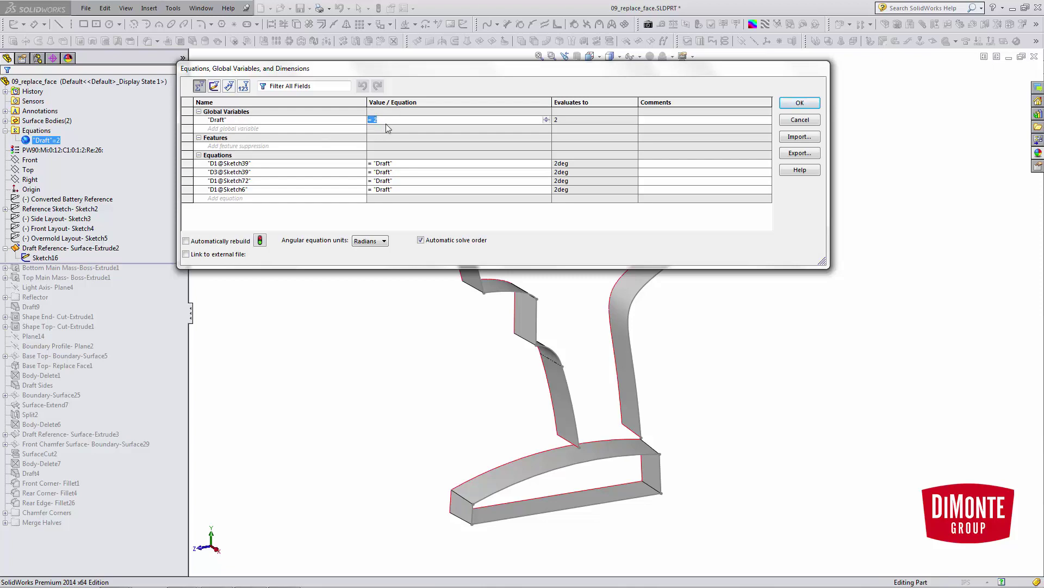
pyautogui.click(809, 123)
# Link the draft angle of Draft Reference- Surface-Extrude2 to the Draft global variable and accept the feature.
pyautogui.click(45, 257)
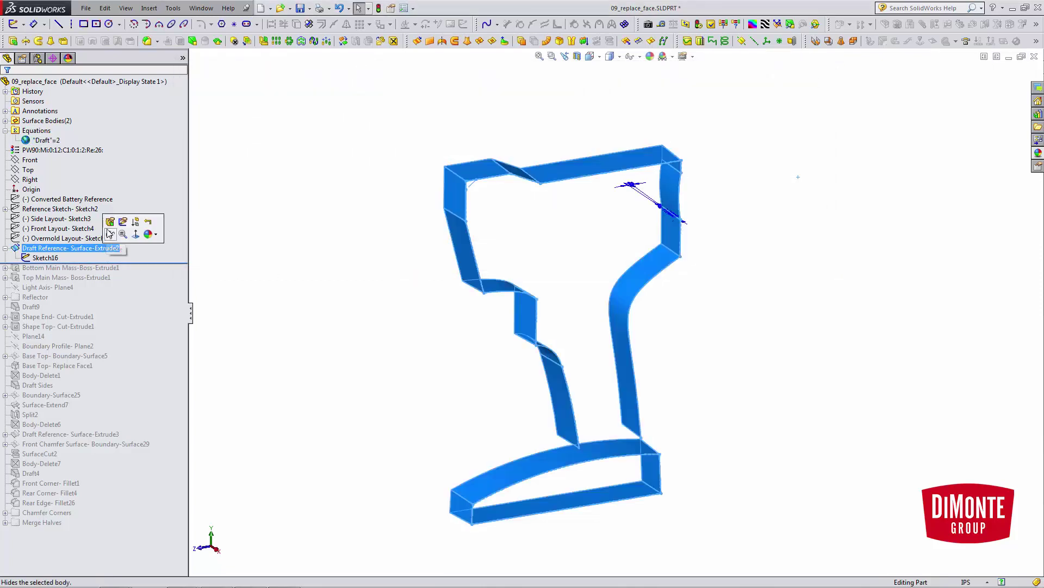
pyautogui.click(104, 219)
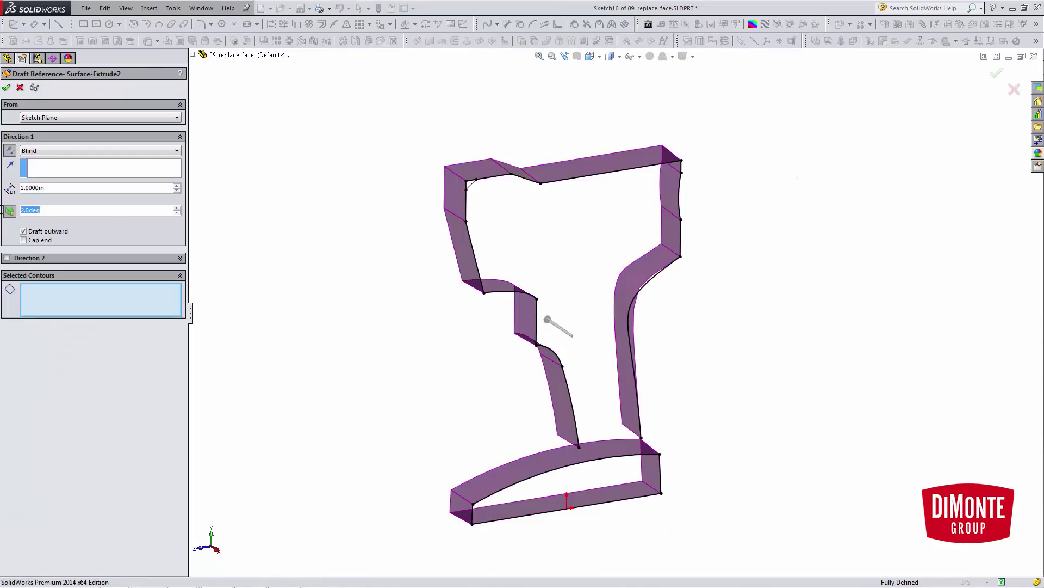
pyautogui.write('=draft')
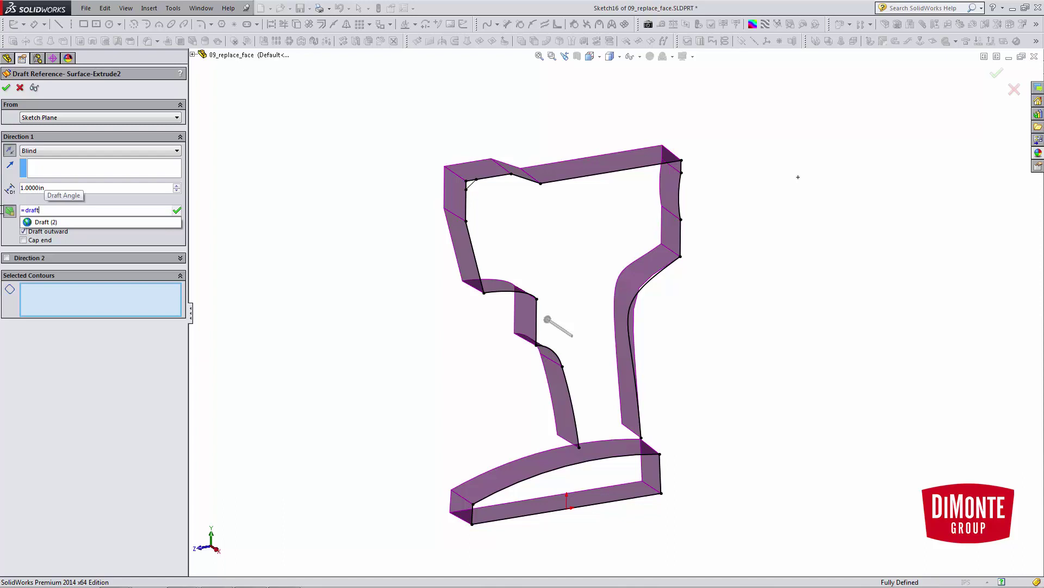
pyautogui.press('Return')
pyautogui.press('Return')
pyautogui.click(5, 87)
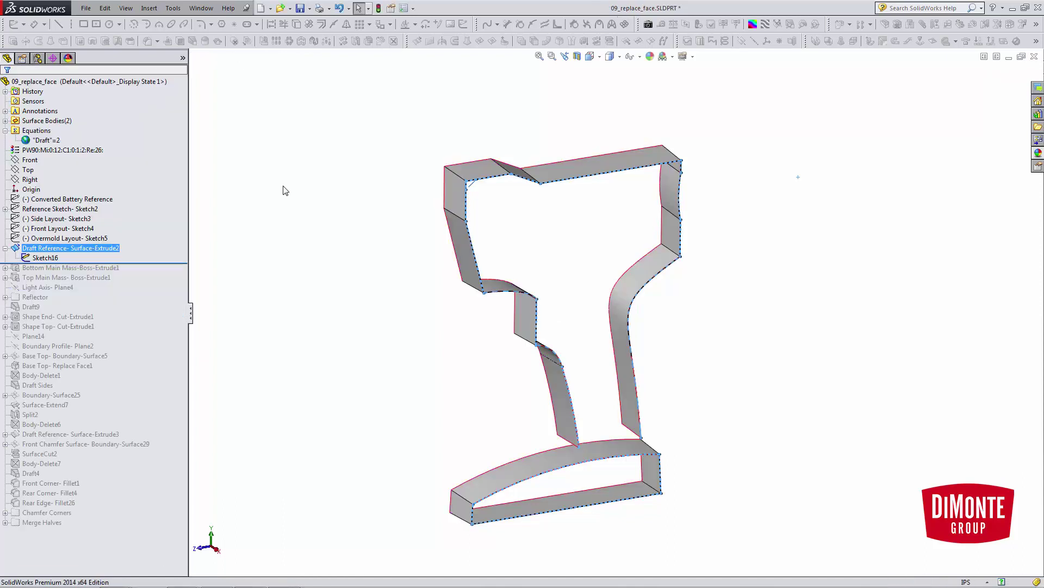
# Roll the model forward to include the Bottom Main Mass-Boss-Extrude1 feature.
pyautogui.moveTo(415, 261); pyautogui.dragTo(369, 223, button='middle')
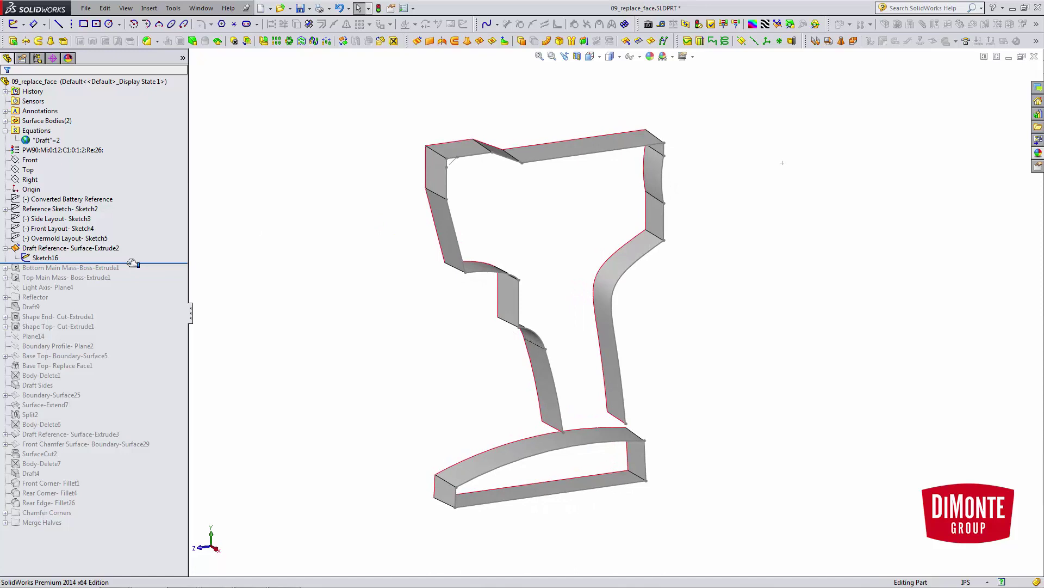
pyautogui.moveTo(132, 263); pyautogui.dragTo(132, 272)
pyautogui.scroll(5, 536, 457)
pyautogui.moveTo(576, 441); pyautogui.dragTo(579, 455, button='middle')
pyautogui.scroll(-3, 608, 387)
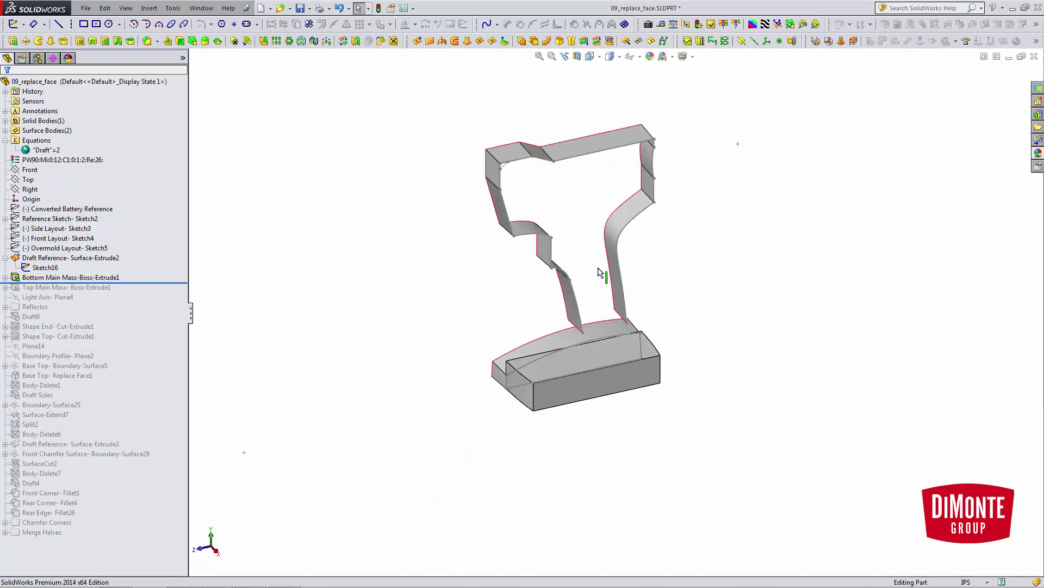
# Hide the draft reference surface body around the handle and upper housing, keeping the one at the base.
pyautogui.rightClick(569, 142)
pyautogui.click(614, 132)
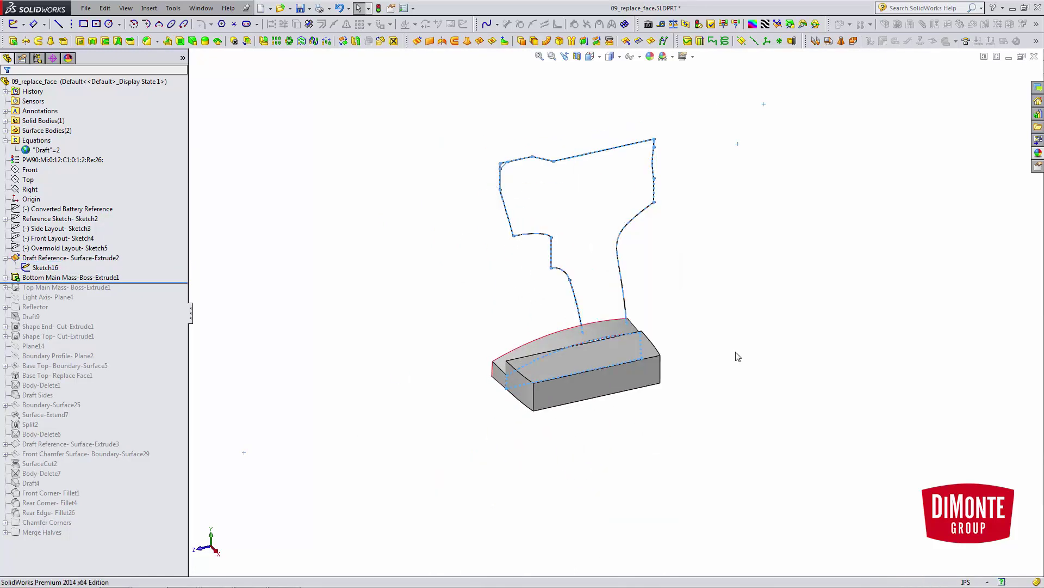
pyautogui.scroll(-3, 637, 362)
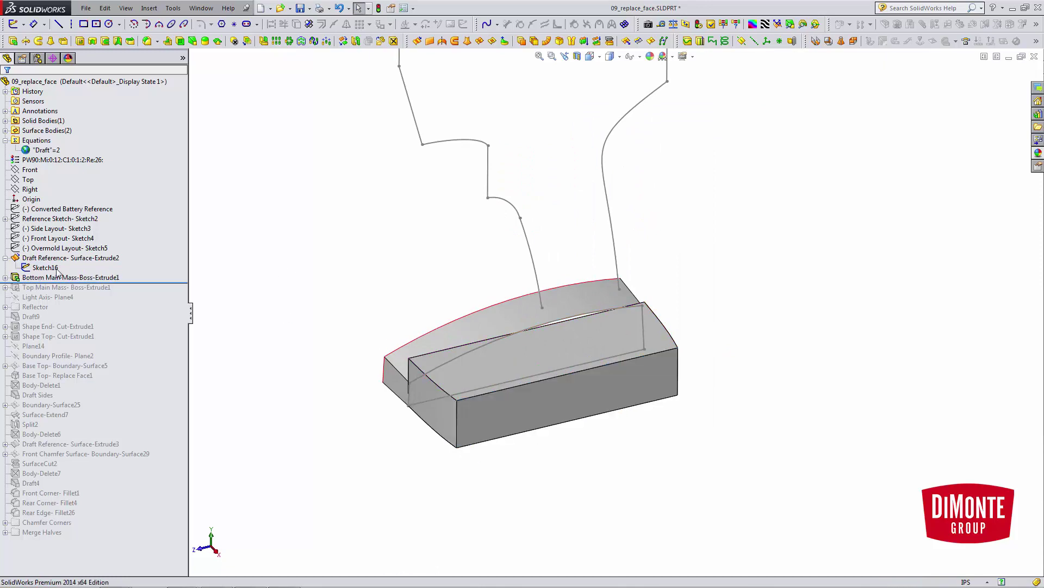
# Open Sketch6 of the Bottom Main Mass for editing and examine its curved end from the Top view.
pyautogui.click(5, 277)
pyautogui.click(38, 287)
pyautogui.click(47, 252)
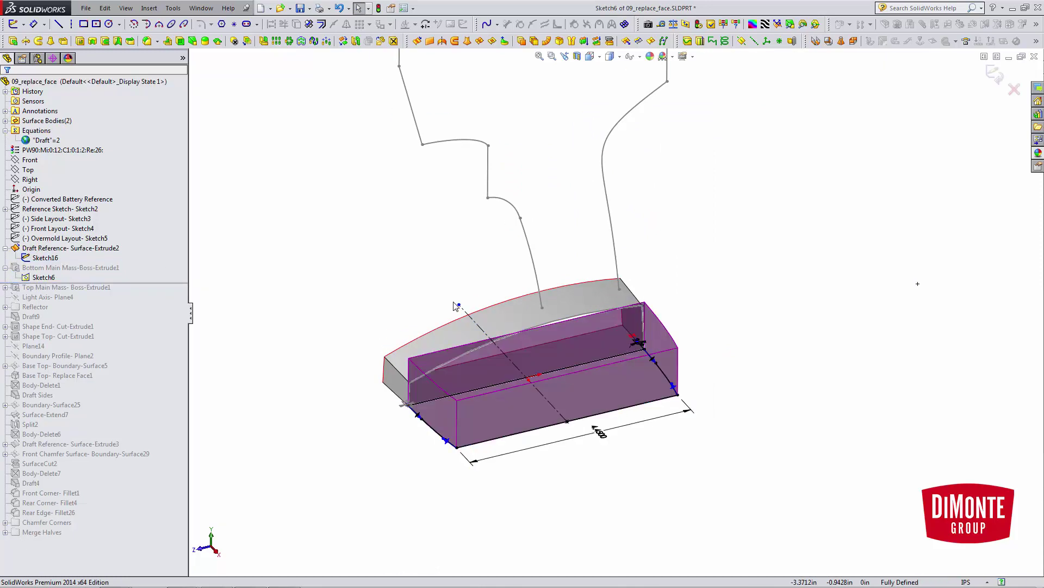
pyautogui.press('space')
pyautogui.click(536, 362)
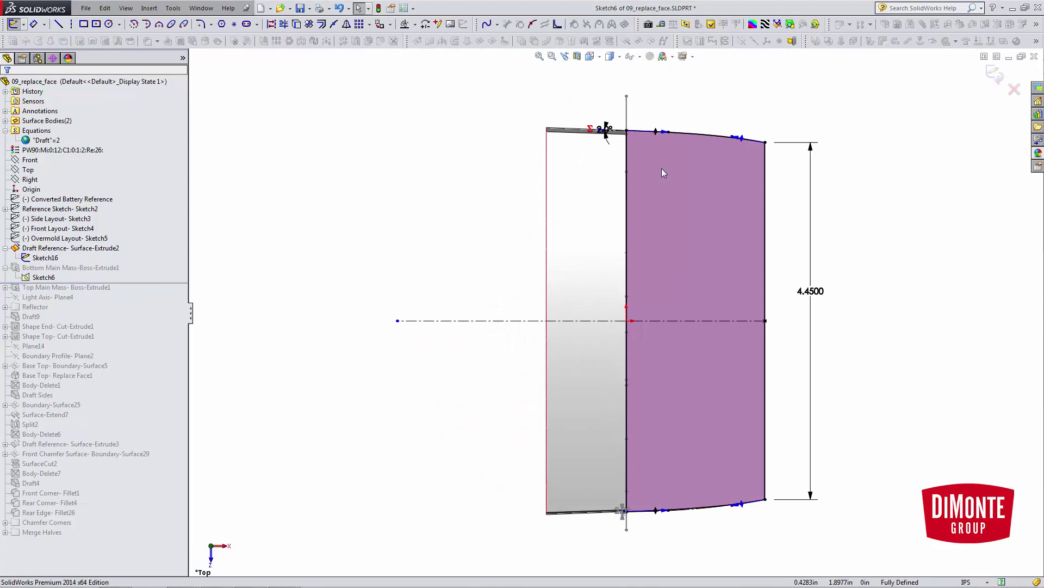
pyautogui.scroll(-5, 686, 136)
pyautogui.keyDown('ctrl'); pyautogui.moveTo(725, 146); pyautogui.dragTo(662, 163, button='middle'); pyautogui.keyUp('ctrl')
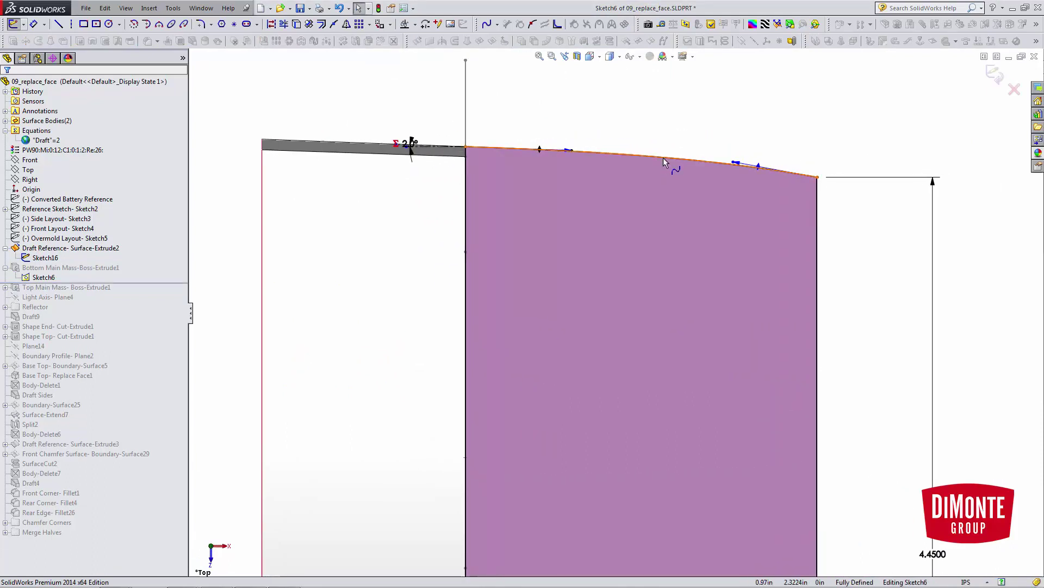
# Show the Converted Battery Reference sketch for comparison with the curved edge of Sketch6.
pyautogui.rightClick(122, 198)
pyautogui.click(114, 181)
pyautogui.scroll(-2, 642, 178)
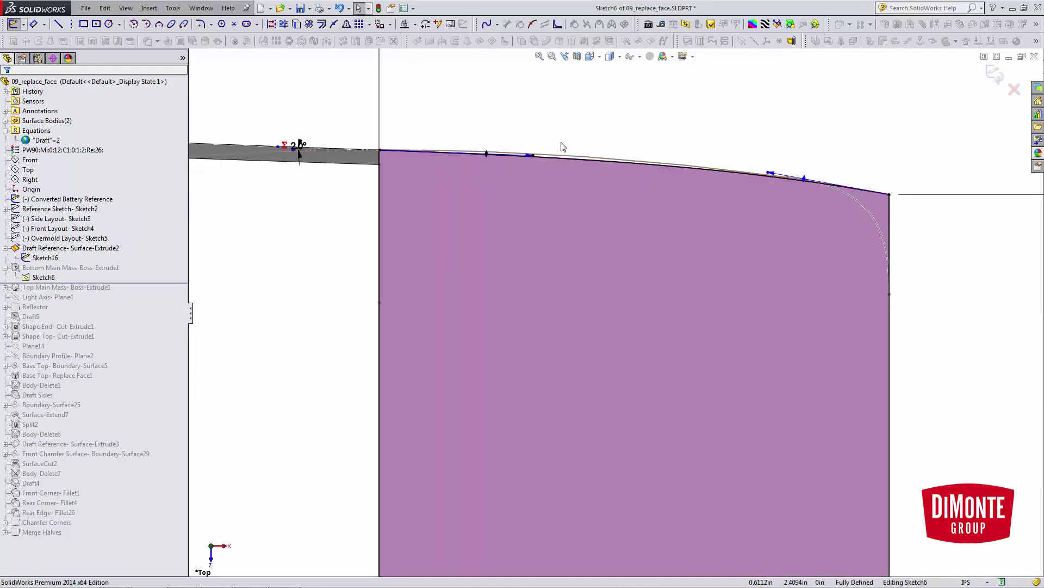
# Examine the two construction lines in Sketch6 and their angle dimension, moving the dimension text clear of the lines.
pyautogui.scroll(-5, 392, 193)
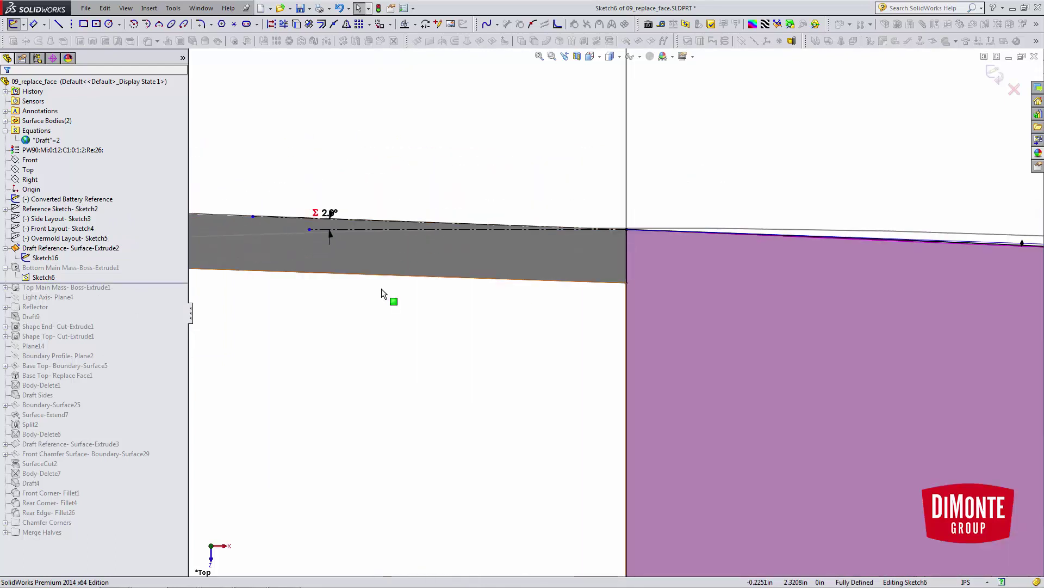
pyautogui.click(372, 230)
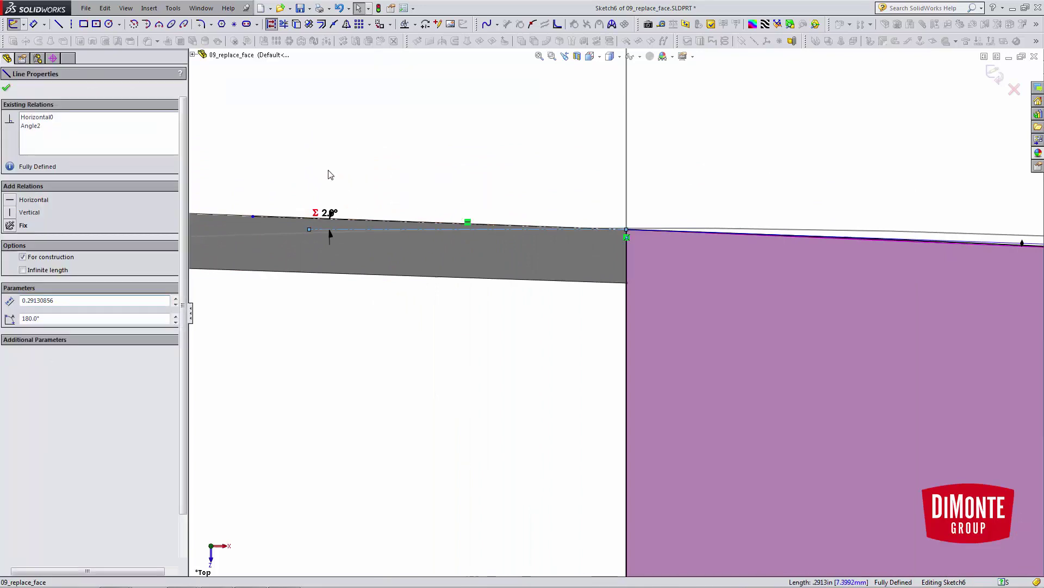
pyautogui.click(328, 171)
pyautogui.scroll(-2, 306, 198)
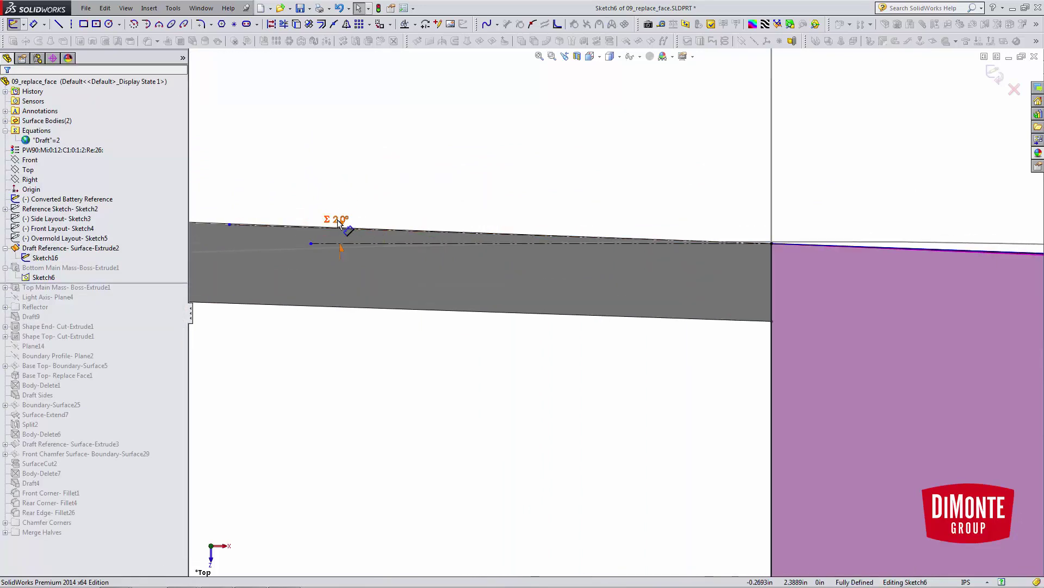
pyautogui.moveTo(348, 219); pyautogui.dragTo(360, 187)
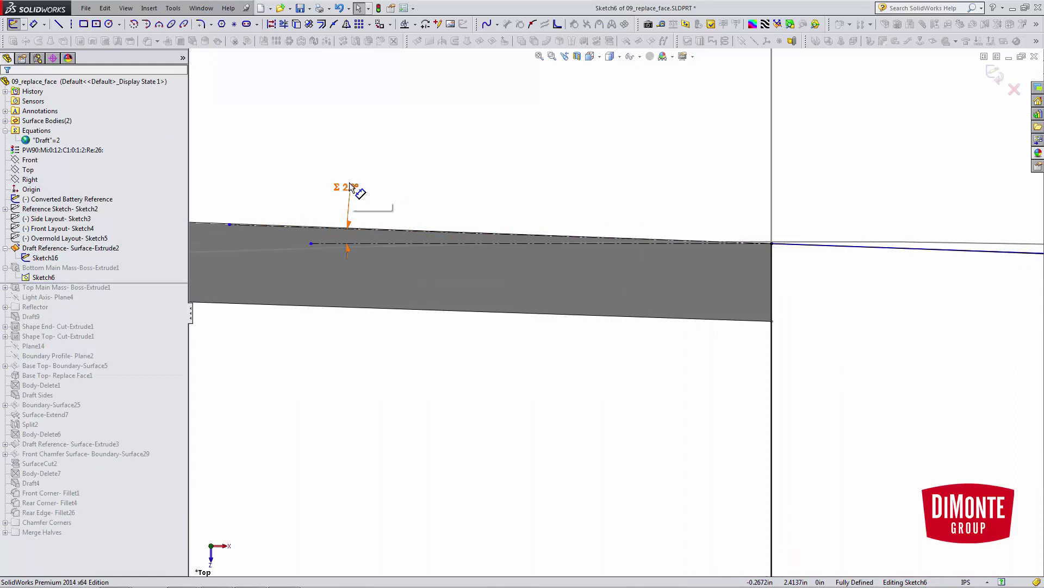
pyautogui.click(366, 234)
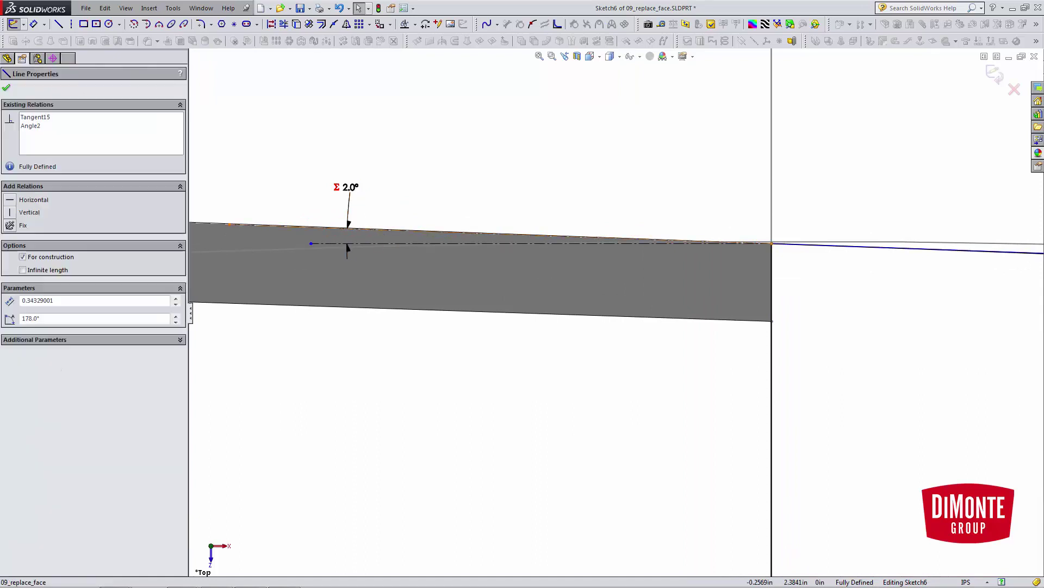
pyautogui.scroll(3, 617, 312)
pyautogui.press('Escape')
pyautogui.scroll(8, 869, 292)
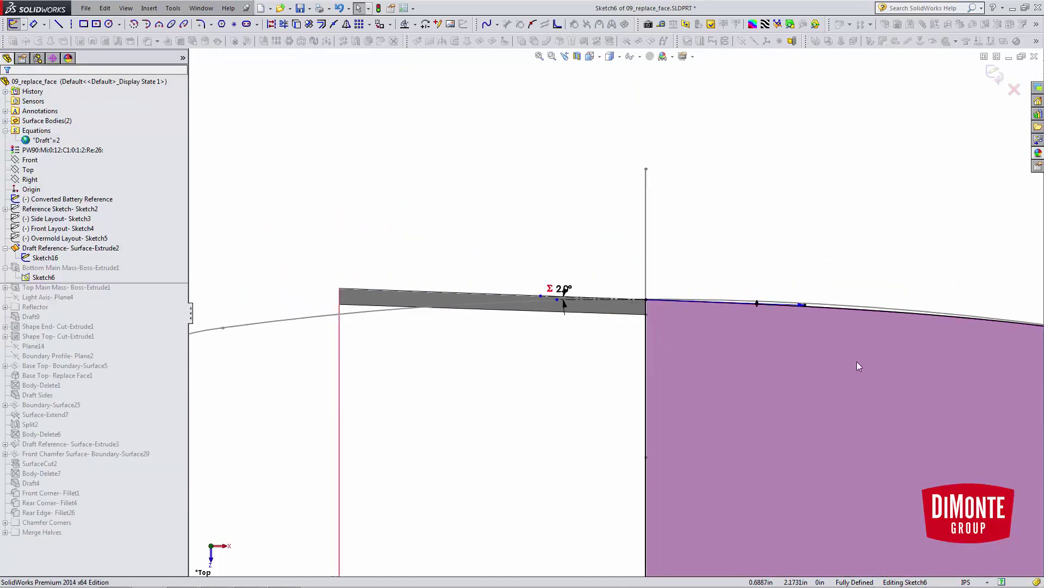
# Examine the curved edge and its spline handles in Sketch6, and leave the sketch without keeping changes.
pyautogui.scroll(-3, 767, 314)
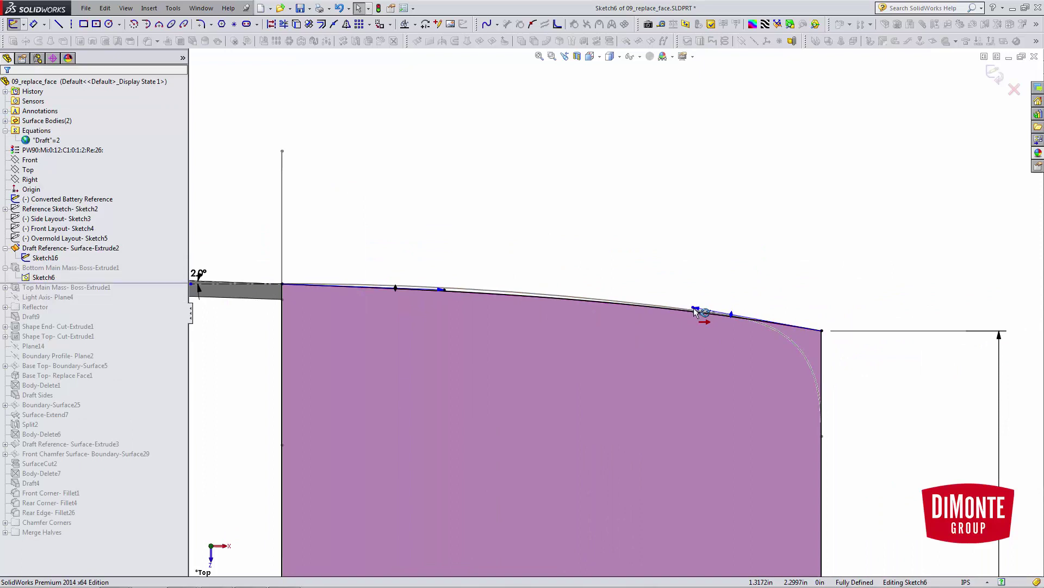
pyautogui.moveTo(694, 308); pyautogui.dragTo(696, 305)
pyautogui.scroll(2, 795, 386)
pyautogui.press('Escape')
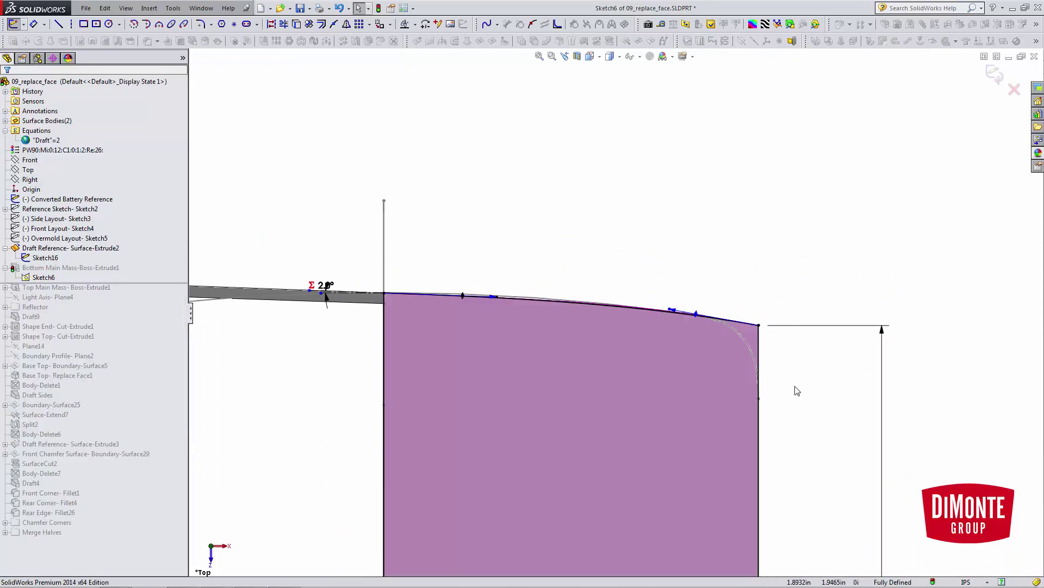
pyautogui.scroll(3, 810, 419)
pyautogui.scroll(-5, 704, 368)
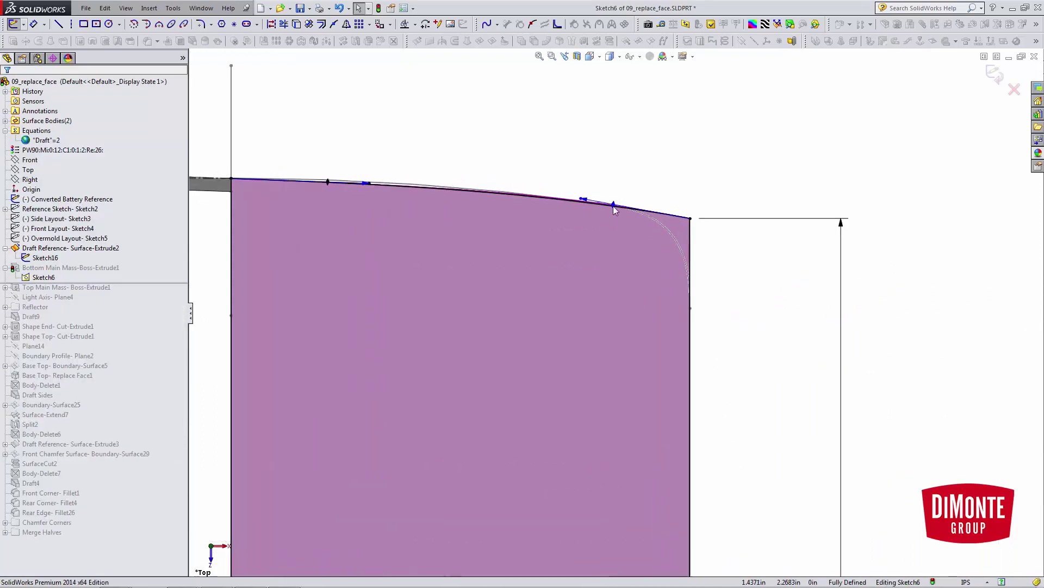
pyautogui.scroll(-2, 724, 280)
pyautogui.scroll(4, 513, 243)
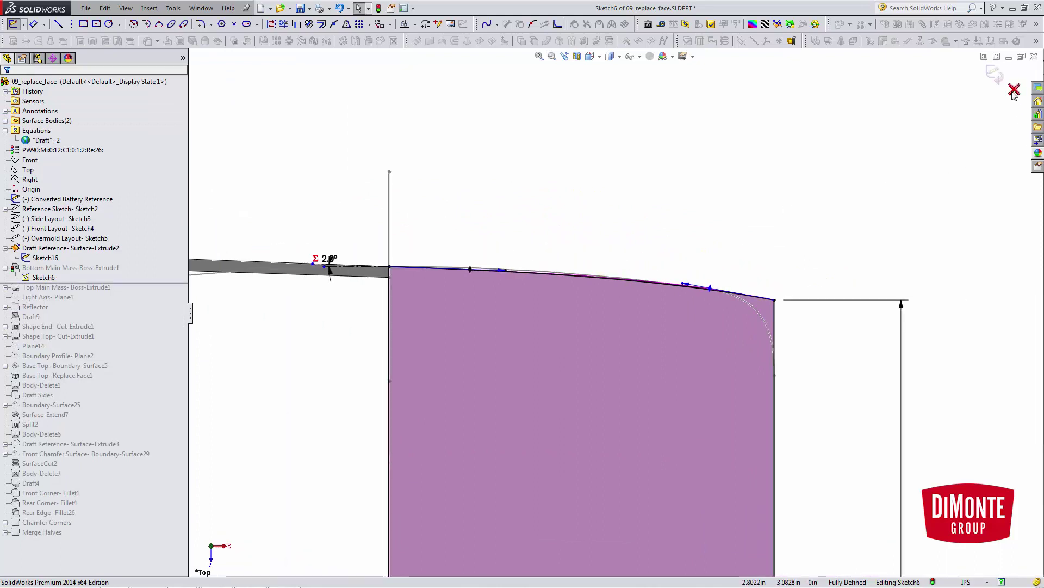
pyautogui.click(1015, 91)
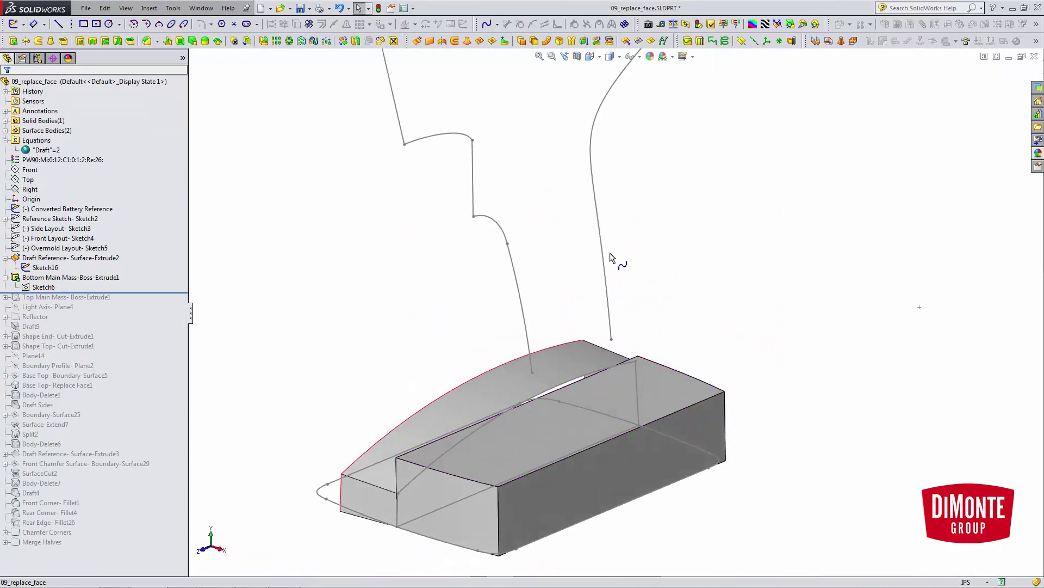
# Hide Sketch16 and the Converted Battery Reference sketch.
pyautogui.rightClick(475, 196)
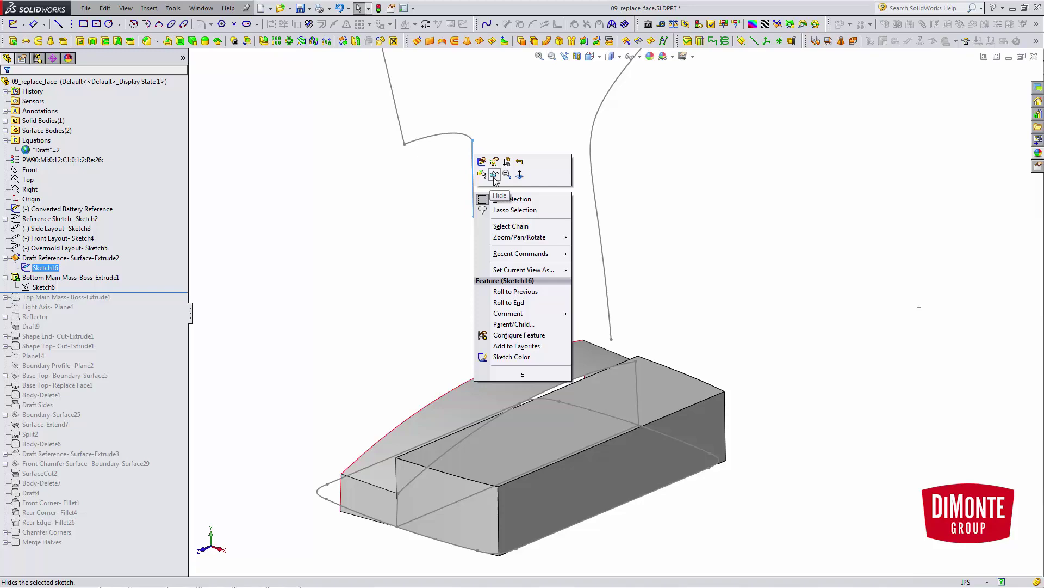
pyautogui.click(501, 174)
pyautogui.rightClick(49, 210)
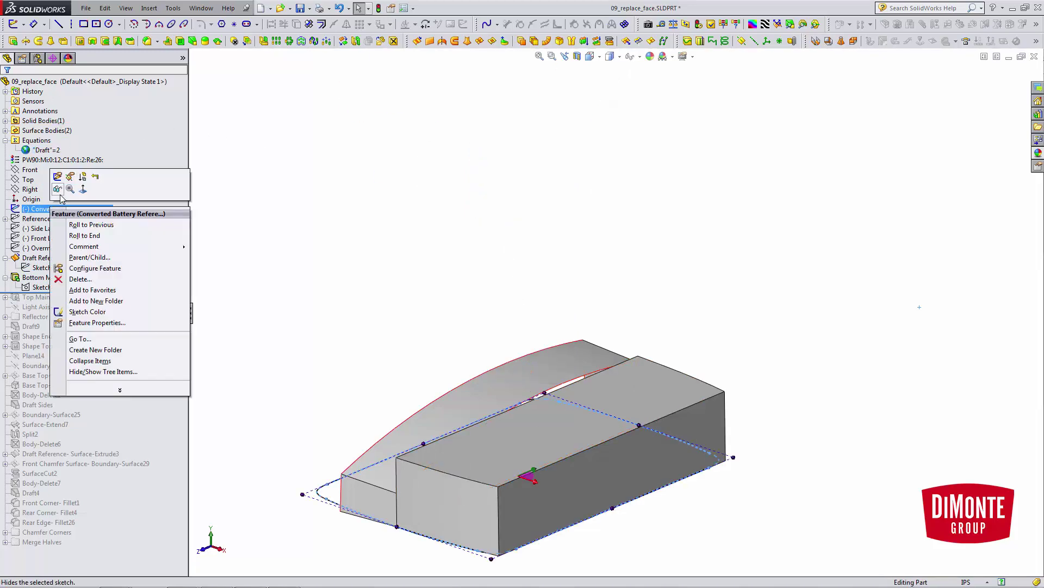
pyautogui.click(95, 176)
# Check the bodies with a Draft Analysis at 2 degrees relative to the Right plane, and close it without keeping it.
pyautogui.click(30, 189)
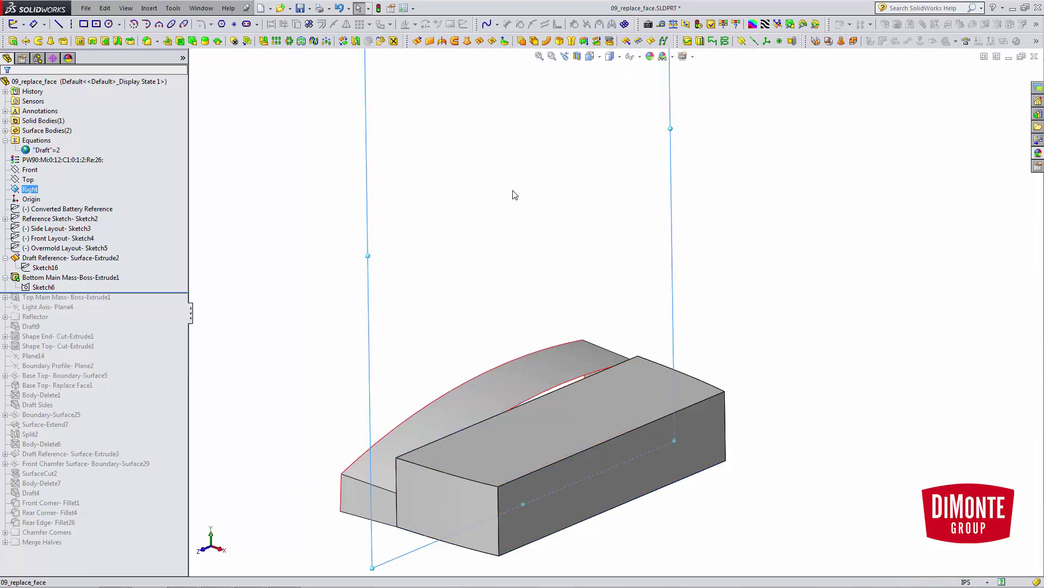
pyautogui.click(790, 24)
pyautogui.click(194, 54)
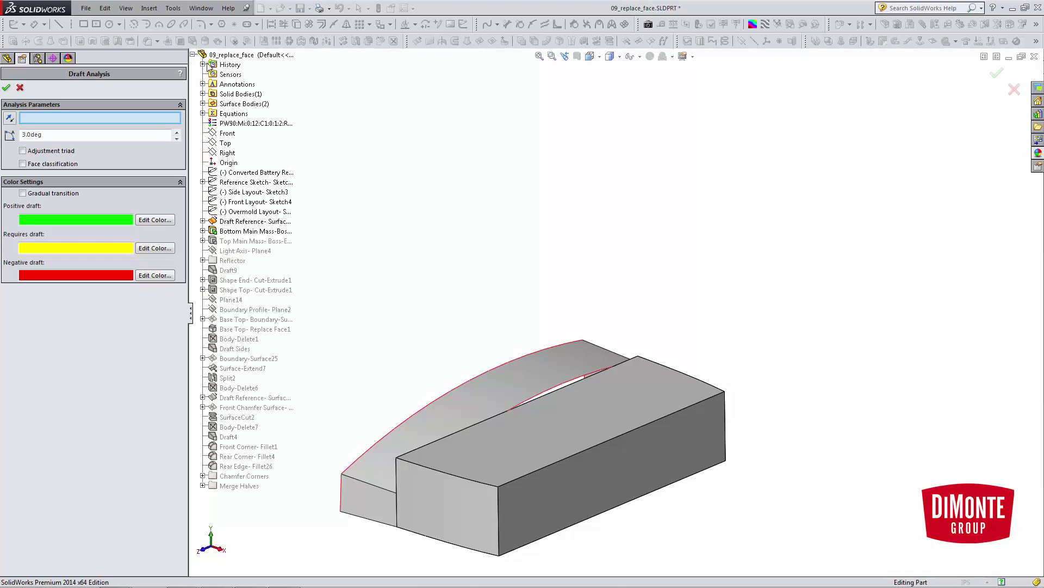
pyautogui.click(228, 152)
pyautogui.click(177, 138)
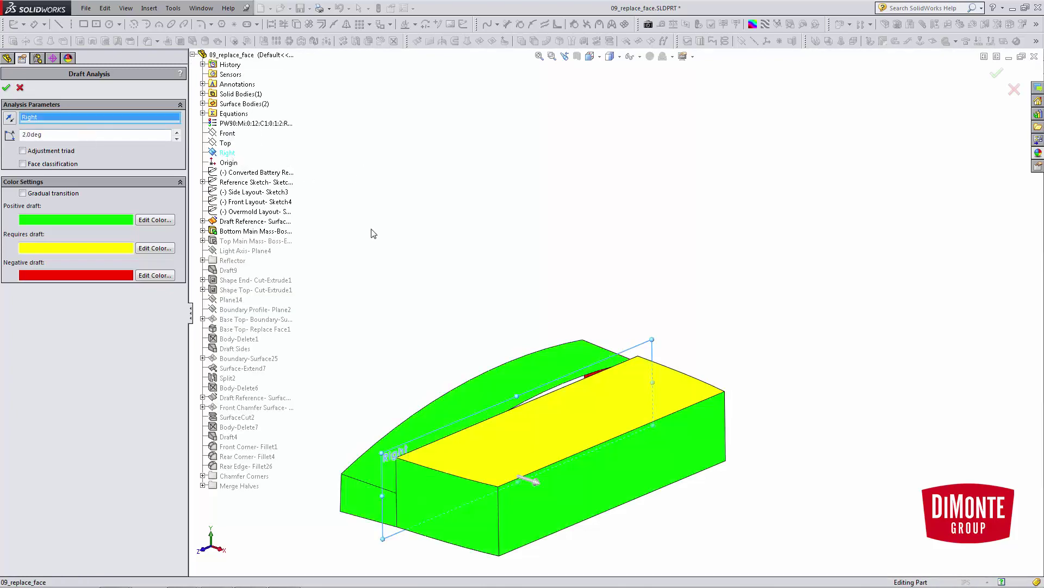
pyautogui.scroll(-2, 427, 442)
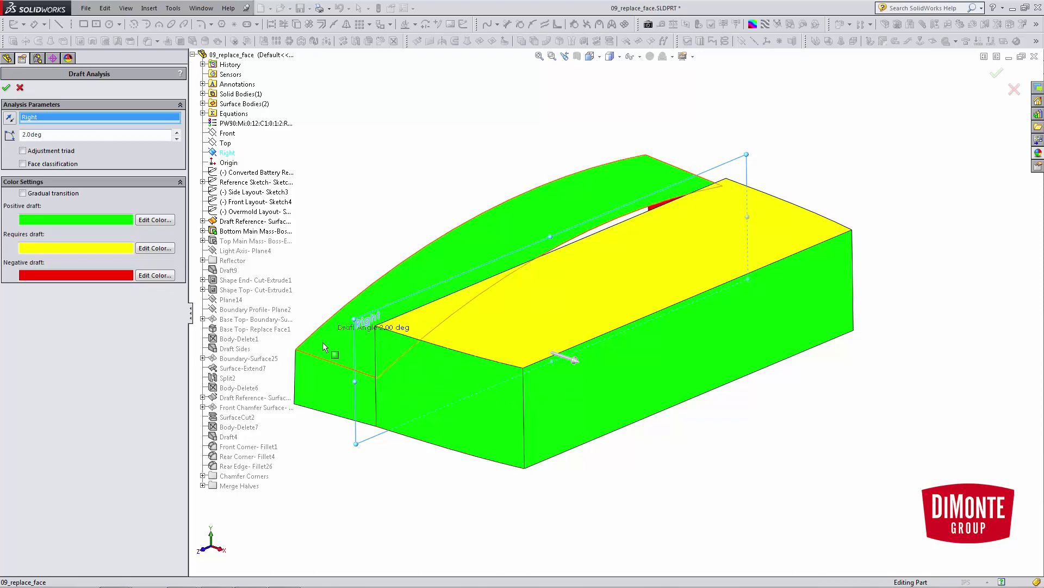
pyautogui.click(20, 88)
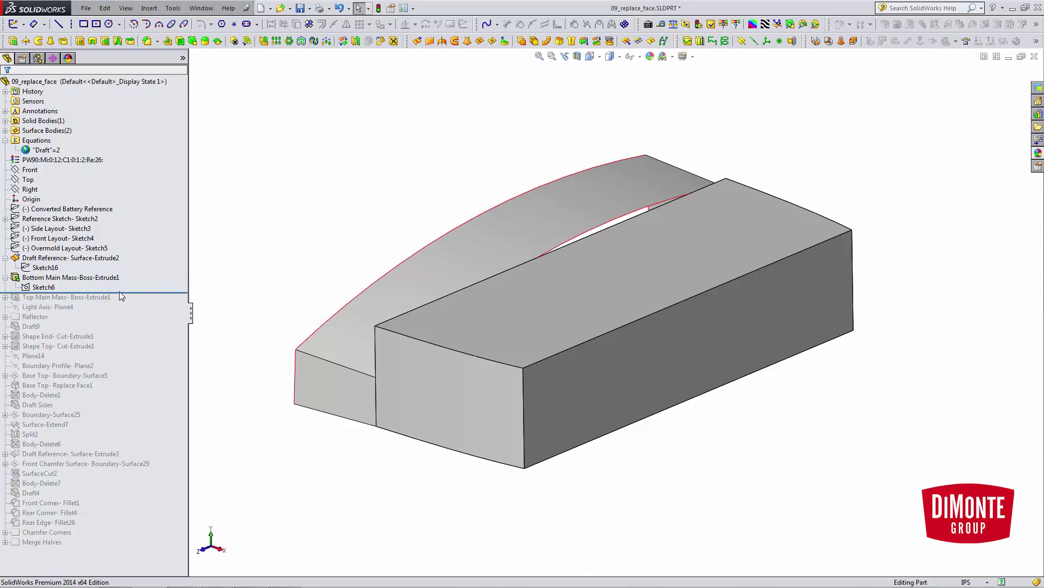
# Roll the model forward to include Boundary Profile-Plane2 and highlight that plane at the end of the bottom mass.
pyautogui.moveTo(119, 292); pyautogui.dragTo(129, 348)
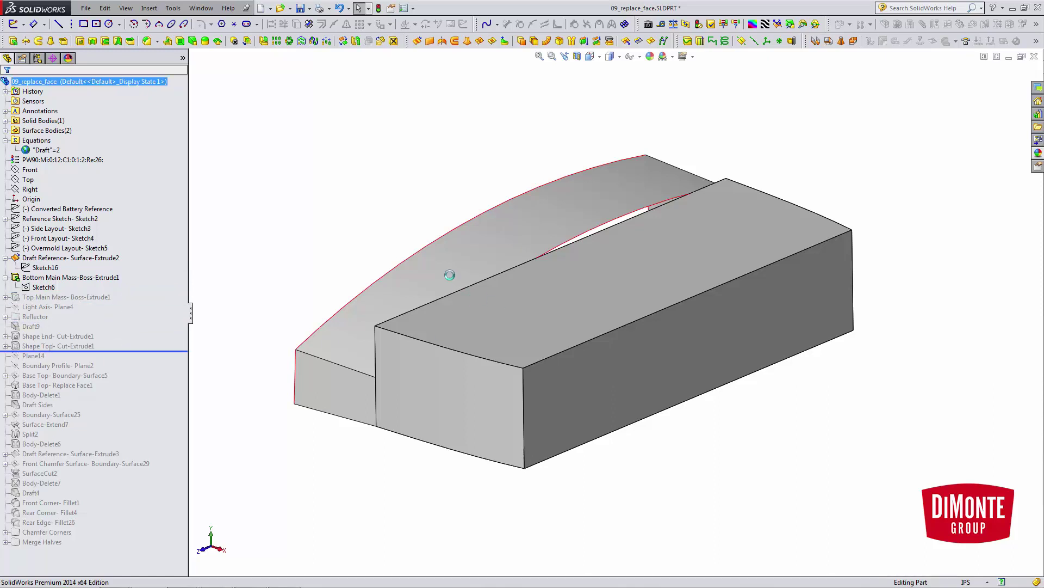
pyautogui.moveTo(147, 351); pyautogui.dragTo(145, 368)
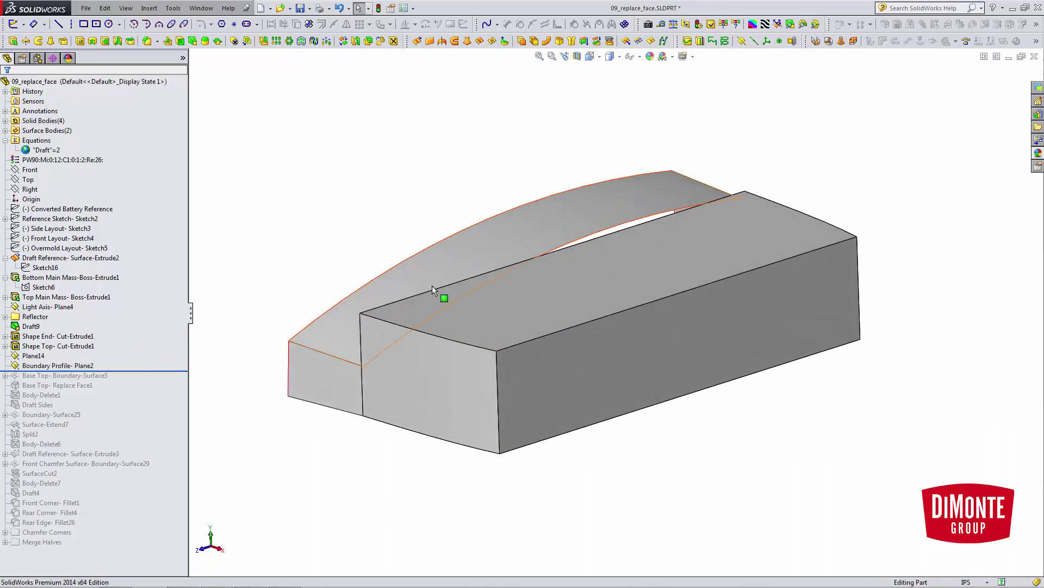
pyautogui.click(45, 366)
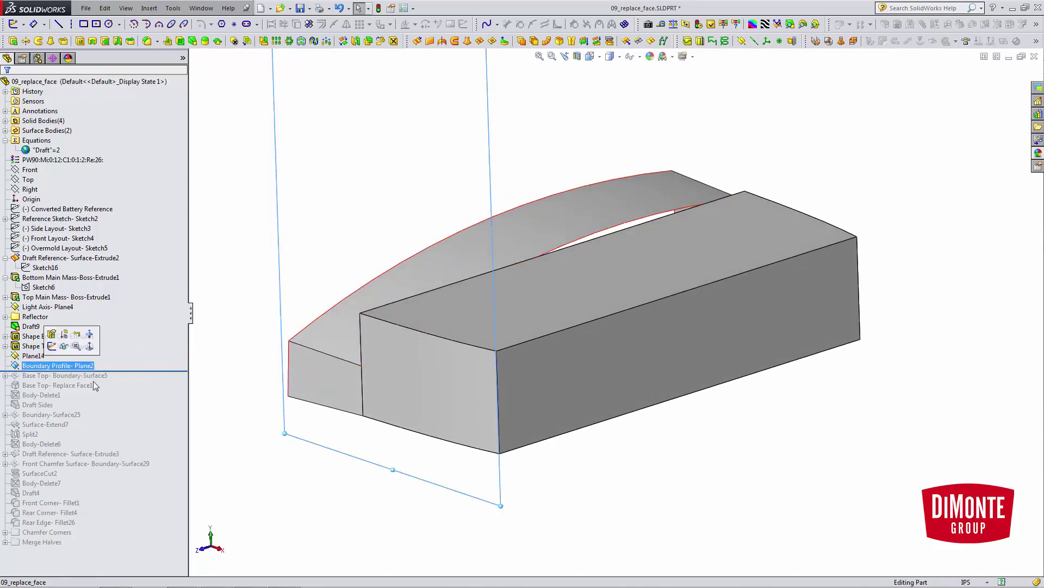
pyautogui.moveTo(468, 335); pyautogui.dragTo(430, 330, button='middle')
# Roll forward to include Base Top-Boundary-Surface5 and open its Sketch10 for editing.
pyautogui.moveTo(140, 371); pyautogui.dragTo(131, 380)
pyautogui.click(5, 375)
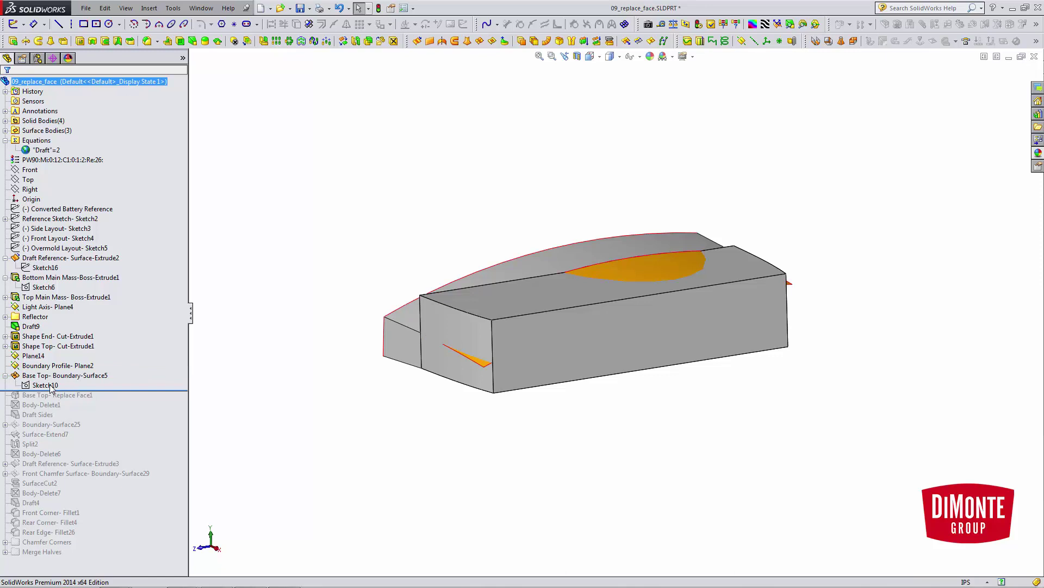
pyautogui.click(44, 385)
pyautogui.click(56, 354)
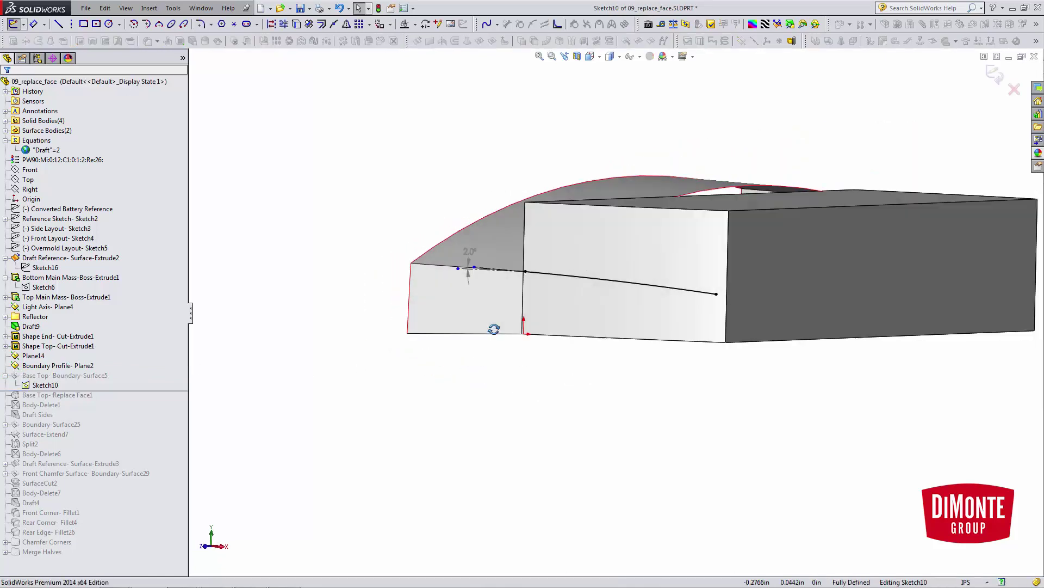
# Examine Sketch10's curve and its angled construction line from the Front view, and exit the sketch.
pyautogui.press('space')
pyautogui.click(633, 405)
pyautogui.scroll(-5, 606, 348)
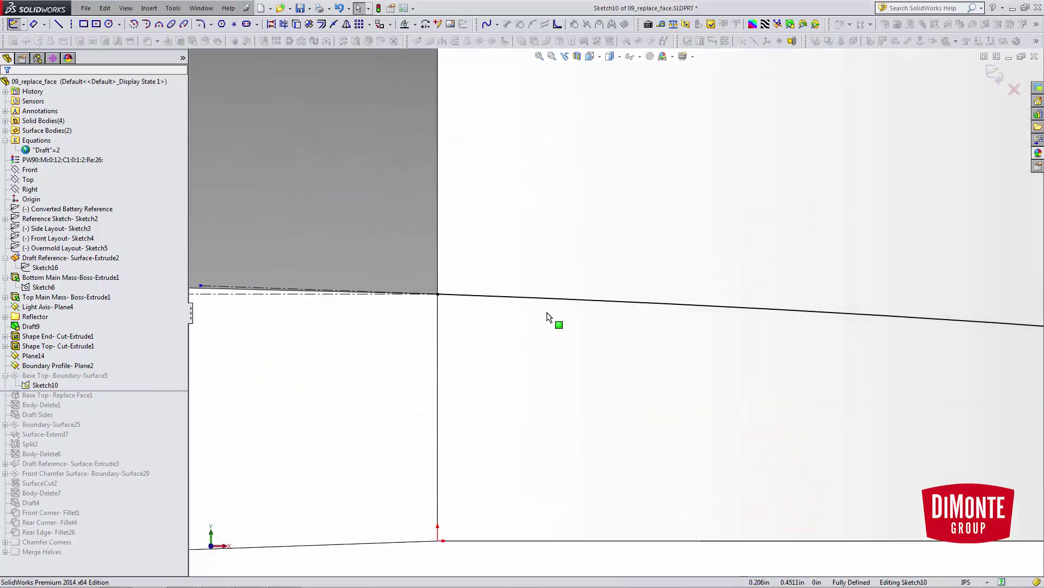
pyautogui.scroll(3, 548, 314)
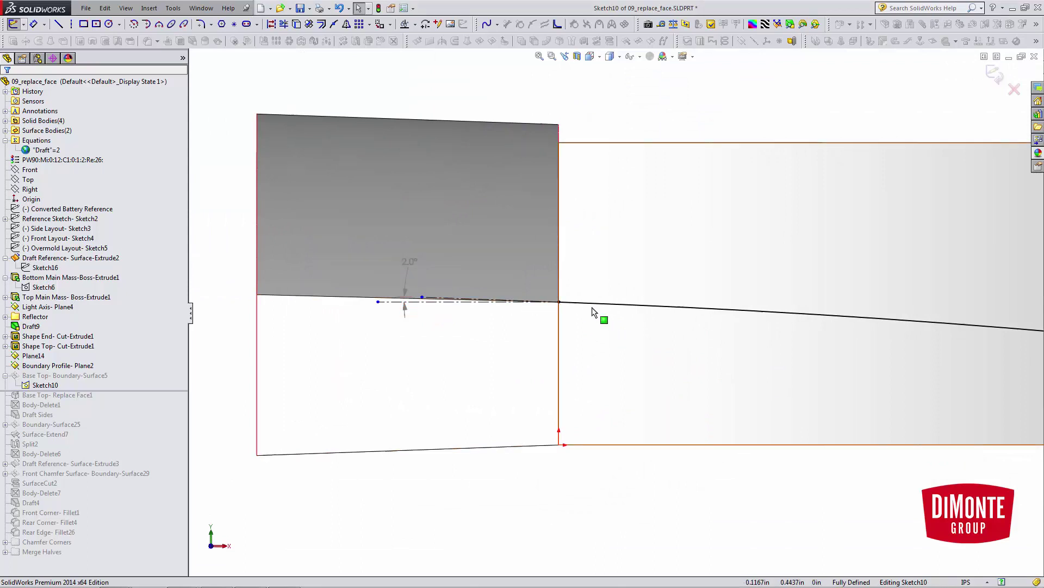
pyautogui.press('f')
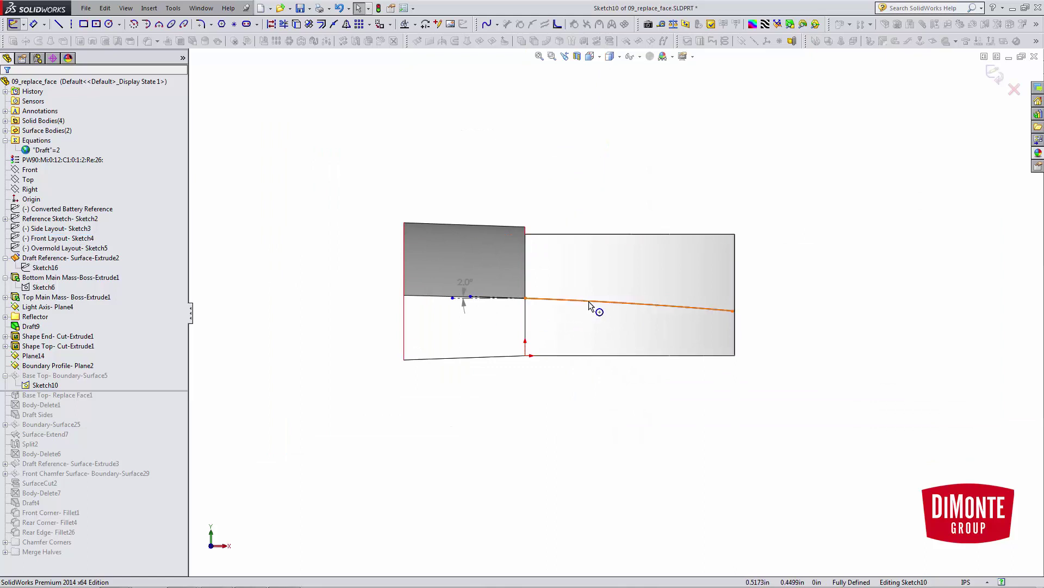
pyautogui.scroll(-2, 466, 283)
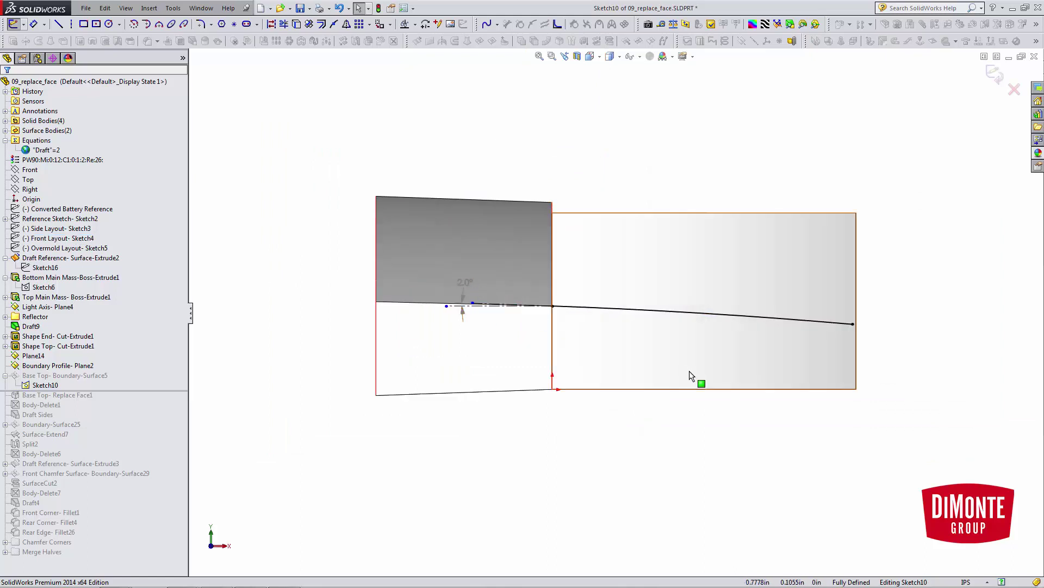
pyautogui.scroll(1, 739, 345)
pyautogui.moveTo(740, 344); pyautogui.dragTo(739, 344, button='middle')
pyautogui.hotkey('ctrl', 'b')
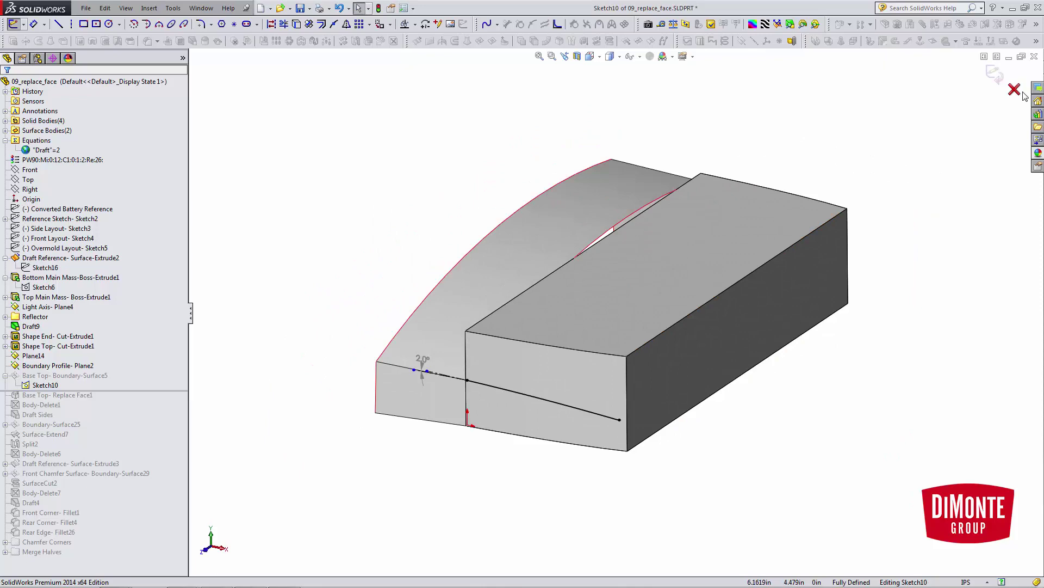
# Review the direction curves and tangency settings in the Base Top-Boundary-Surface5 definition.
pyautogui.click(81, 376)
pyautogui.click(80, 346)
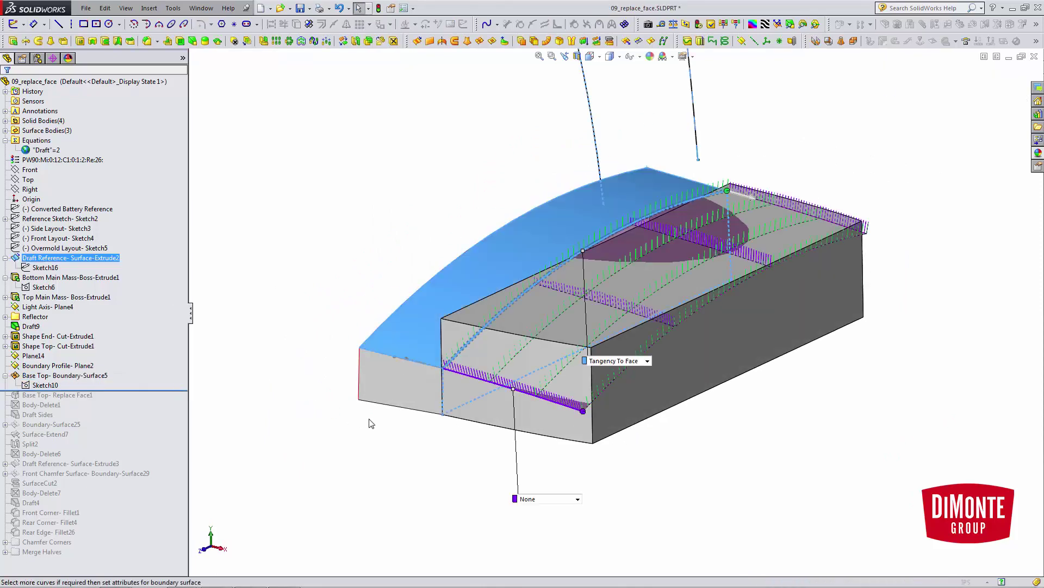
pyautogui.scroll(-2, 713, 342)
pyautogui.keyDown('ctrl'); pyautogui.moveTo(622, 455); pyautogui.dragTo(726, 449, button='middle'); pyautogui.keyUp('ctrl')
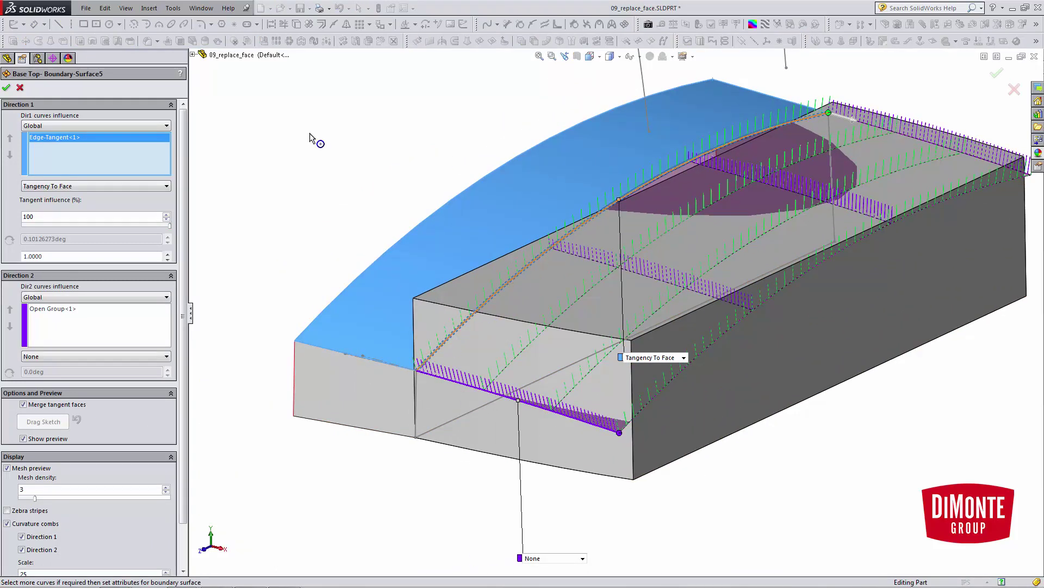
pyautogui.click(6, 87)
# Hide the Bottom Main Mass solid body to expose the whole boundary surface.
pyautogui.rightClick(457, 290)
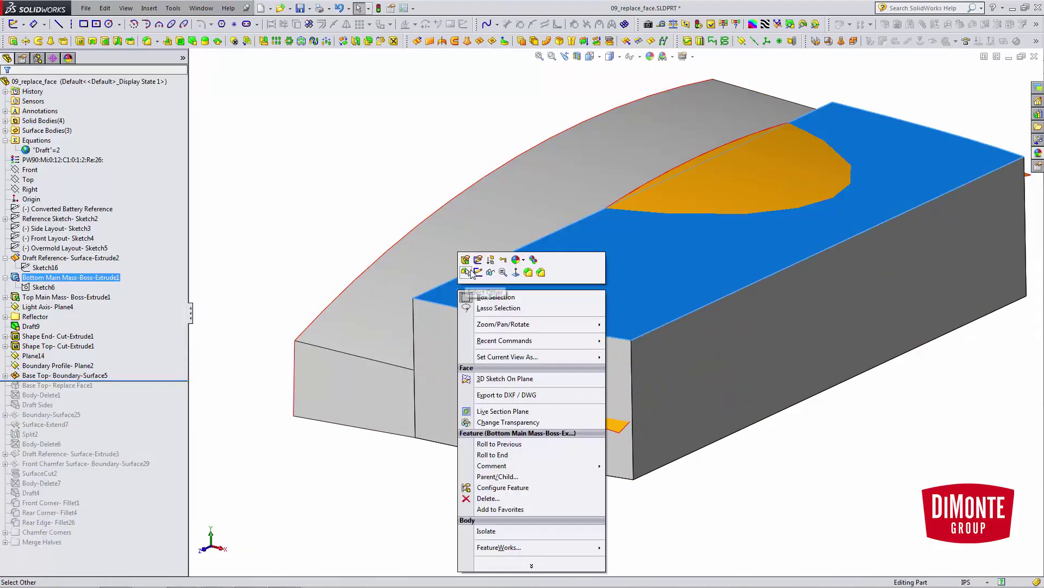
pyautogui.click(493, 274)
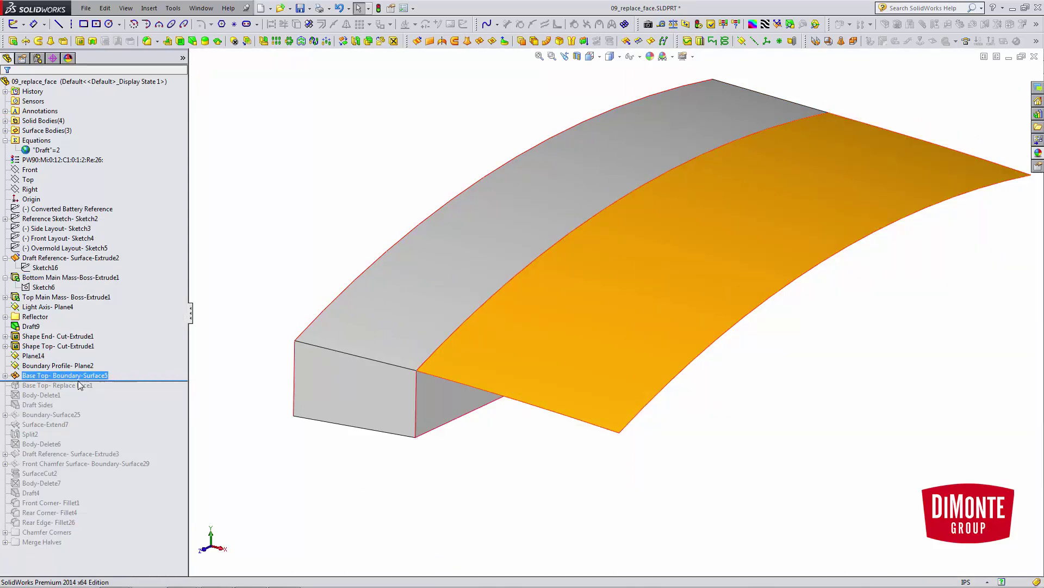
# Edit Base Top-Boundary-Surface5 and remove the tangent edge from Direction 1, with the Direction 2 open group selected.
pyautogui.click(60, 376)
pyautogui.click(69, 349)
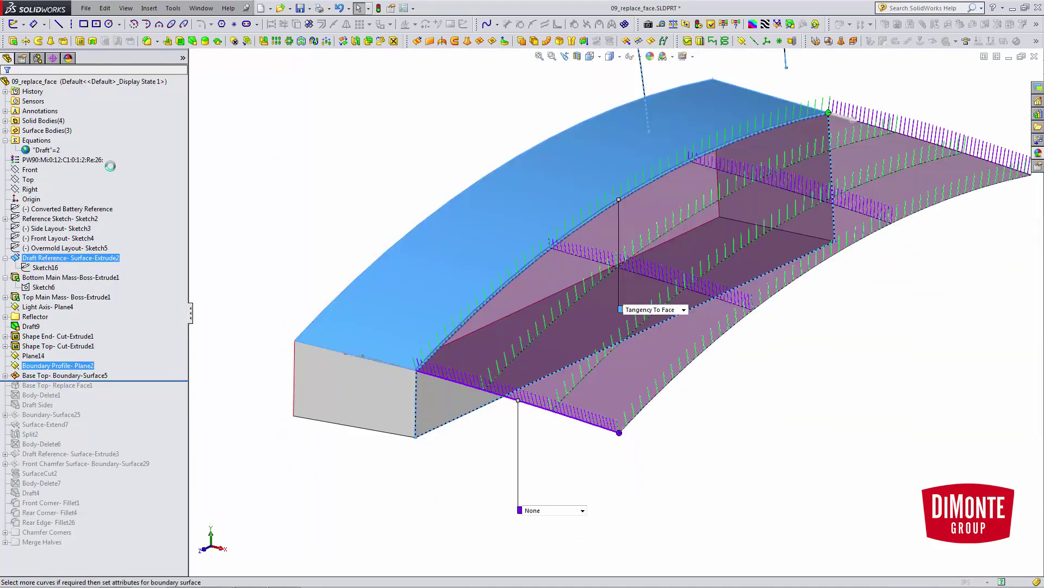
pyautogui.rightClick(55, 140)
pyautogui.click(81, 159)
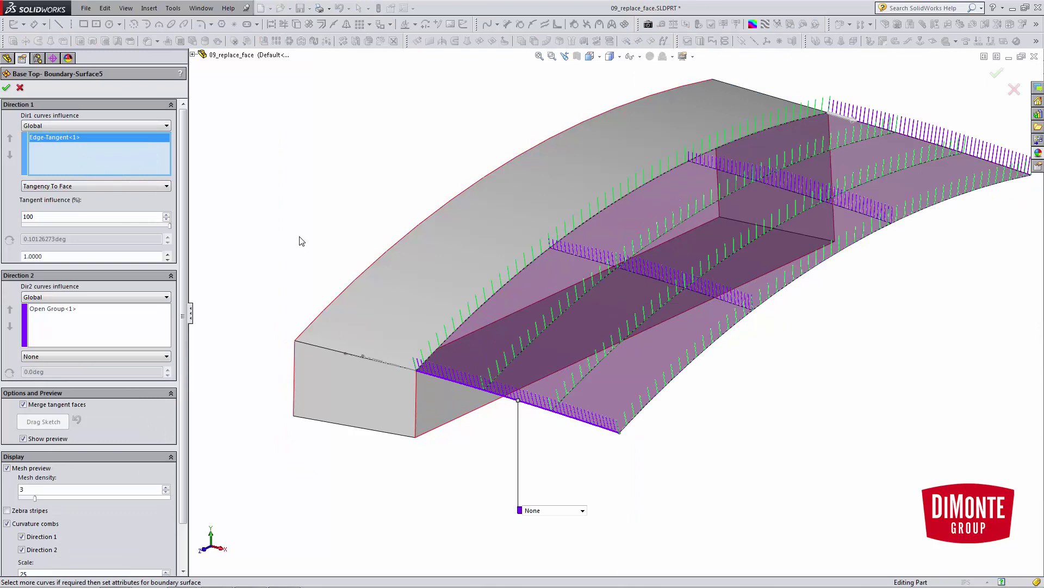
pyautogui.click(53, 197)
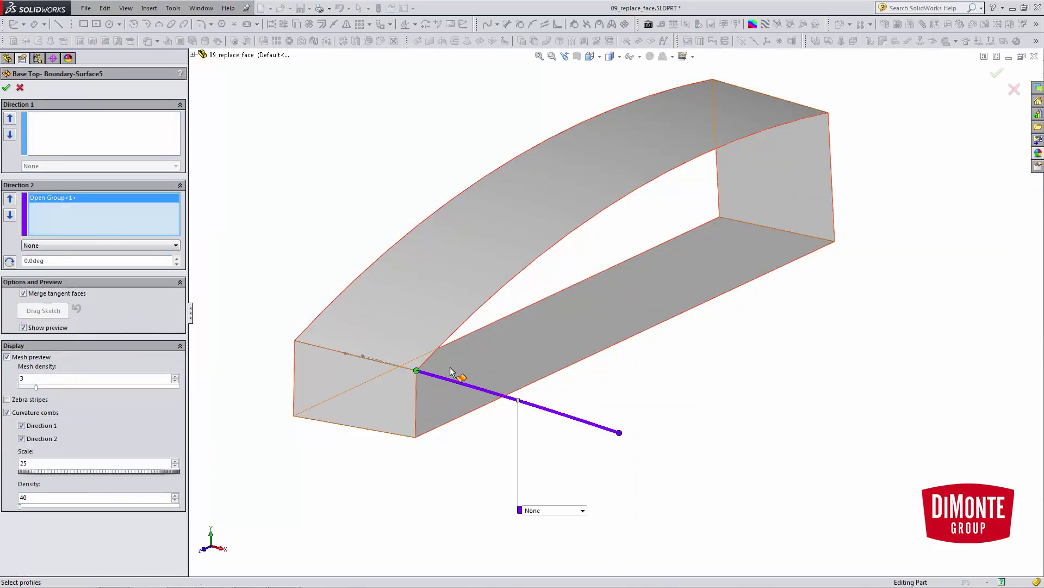
# Add the draft reference surface's curved edge to Direction 1 of the boundary surface with the Tangency To Face condition.
pyautogui.click(131, 140)
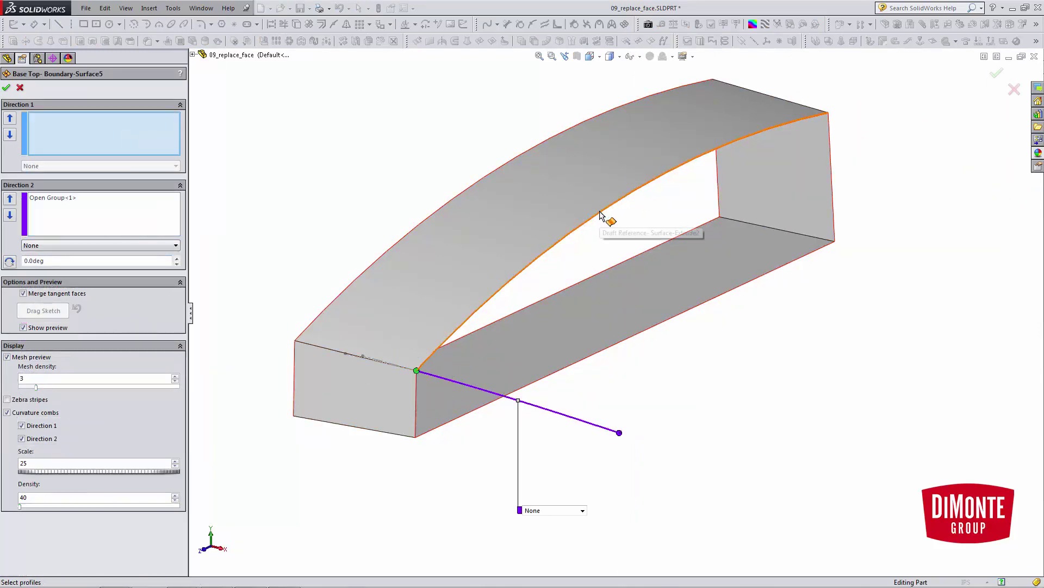
pyautogui.click(544, 253)
pyautogui.click(684, 310)
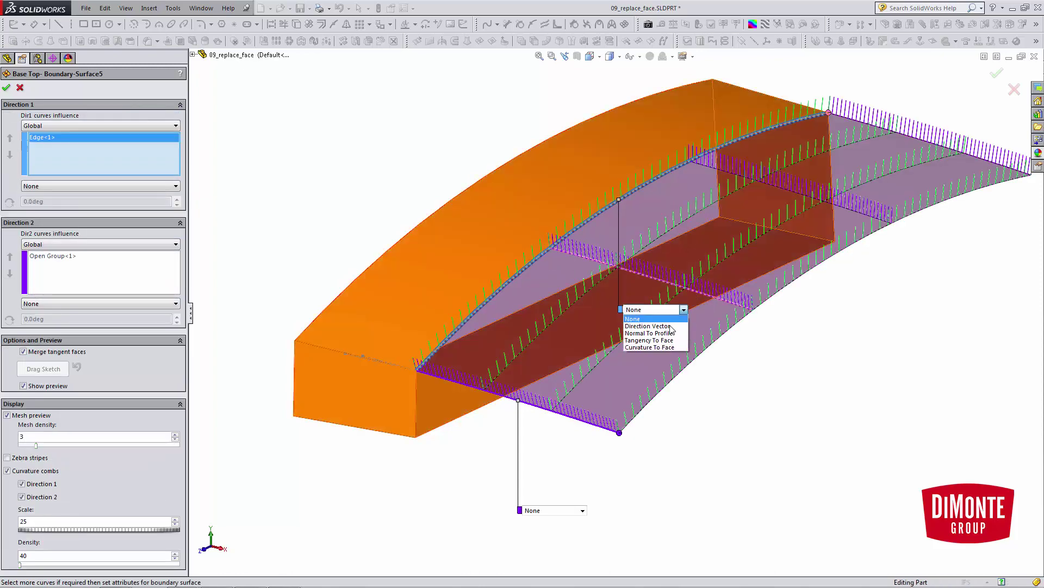
pyautogui.click(667, 341)
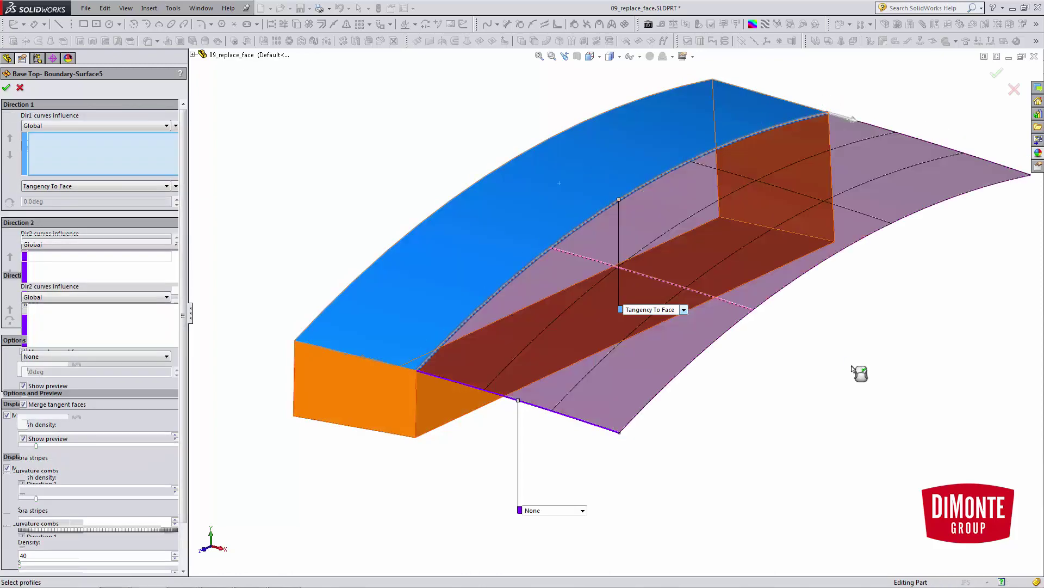
# Set the Direction 1 tangent influence to 100%, inspect the previewed surface along the edge, and cancel the boundary surface edit.
pyautogui.keyDown('ctrl'); pyautogui.moveTo(858, 369); pyautogui.dragTo(795, 361, button='middle'); pyautogui.keyUp('ctrl')
pyautogui.scroll(1, 615, 314)
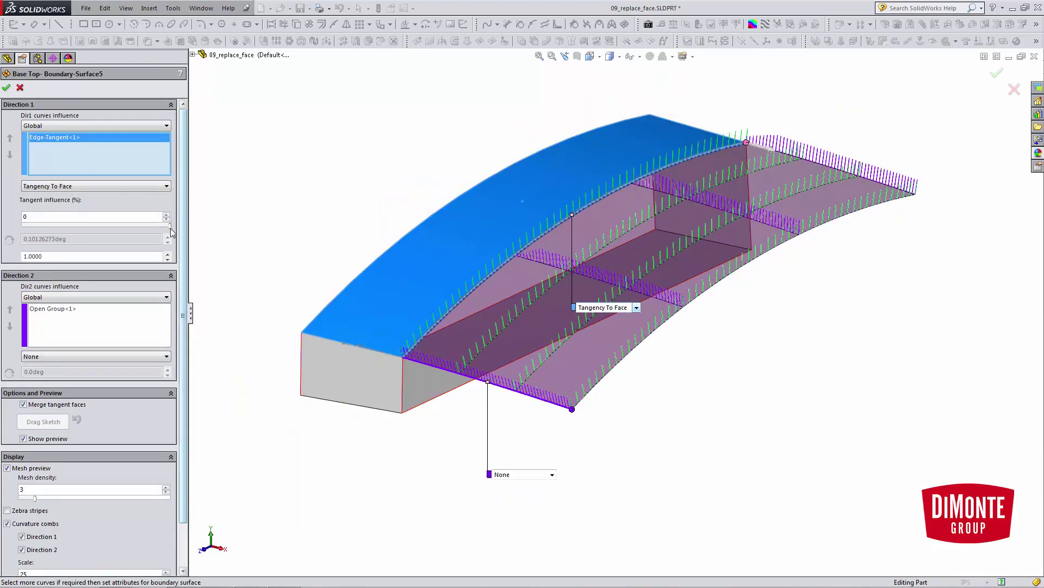
pyautogui.scroll(-3, 573, 263)
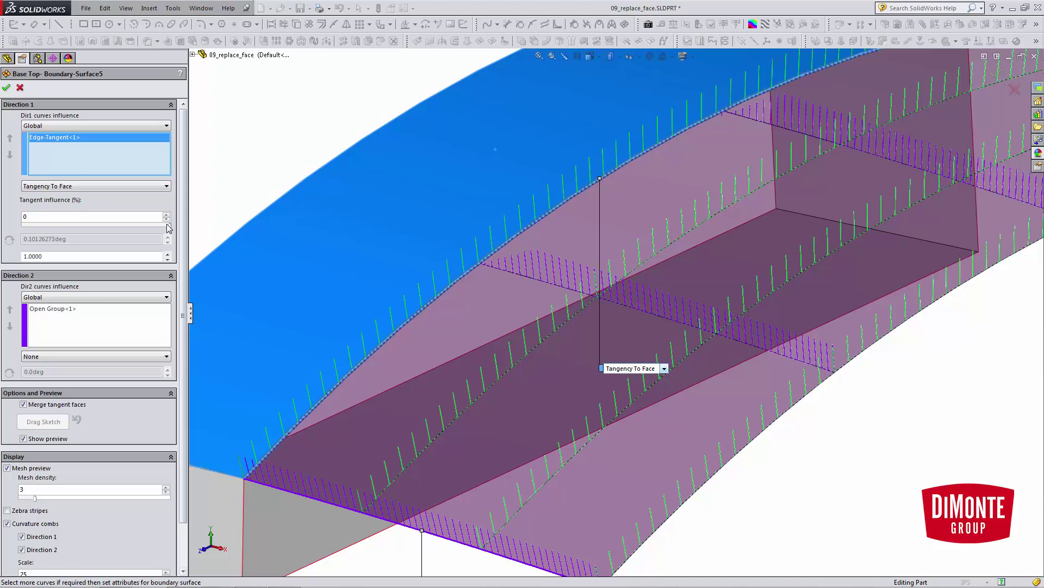
pyautogui.moveTo(169, 225); pyautogui.dragTo(179, 233)
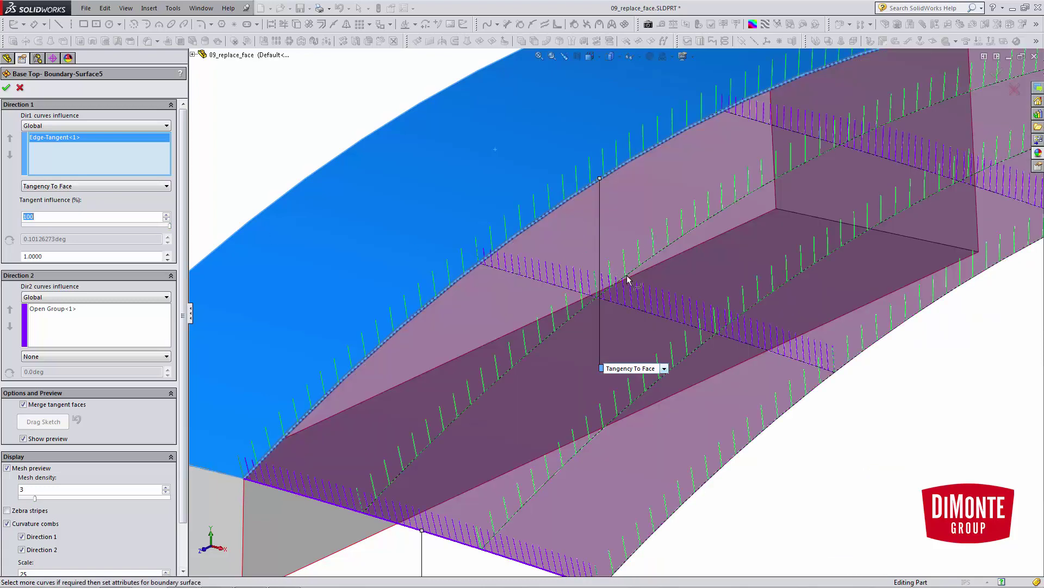
pyautogui.moveTo(494, 261); pyautogui.dragTo(526, 255, button='middle')
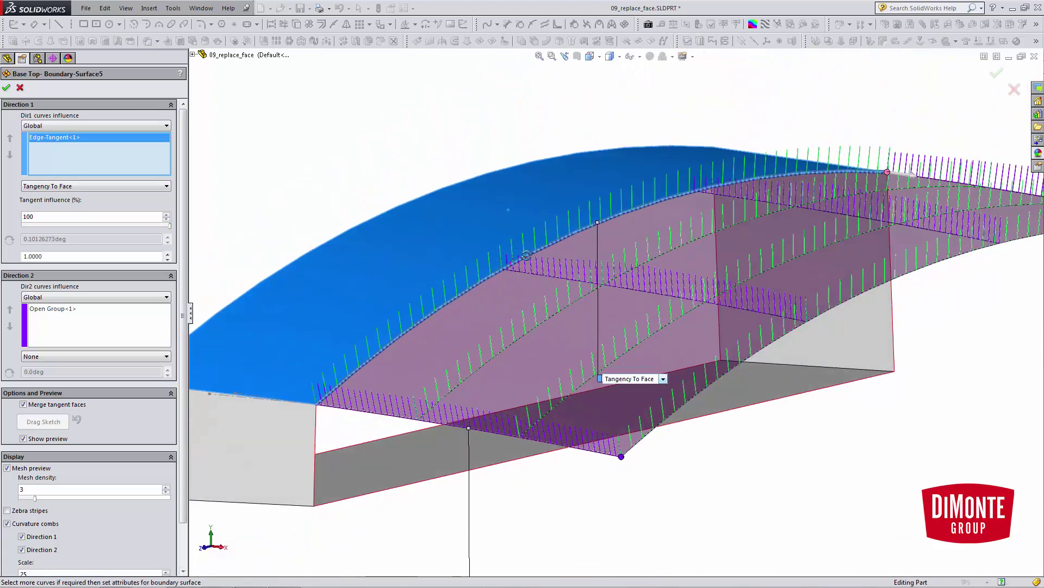
pyautogui.click(19, 87)
# Show the Bottom Main Mass-Boss-Extrude1 solid body again.
pyautogui.scroll(2, 611, 295)
pyautogui.moveTo(606, 299); pyautogui.dragTo(605, 332, button='middle')
pyautogui.scroll(2, 606, 329)
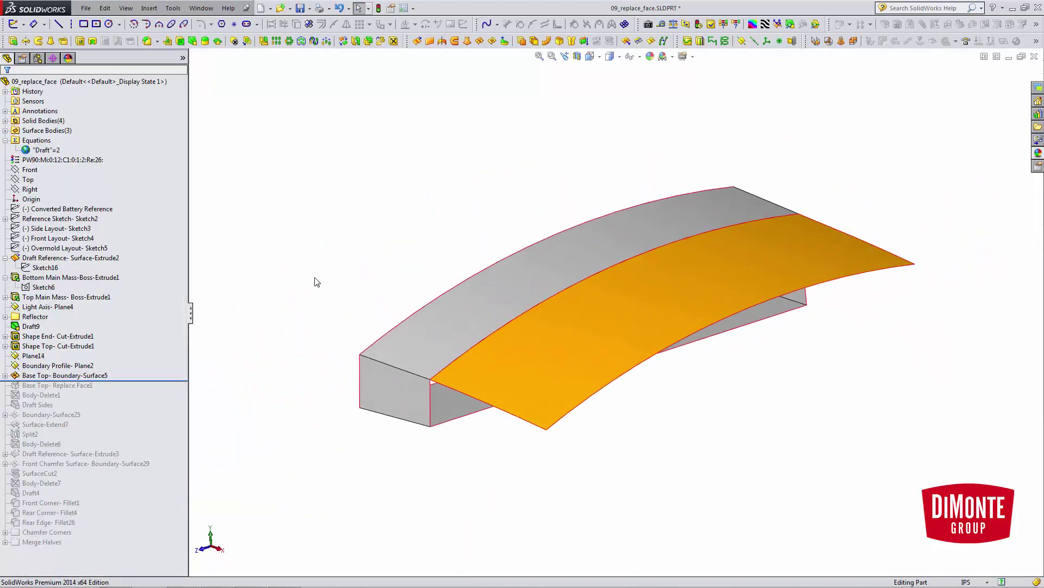
pyautogui.click(5, 121)
pyautogui.click(92, 130)
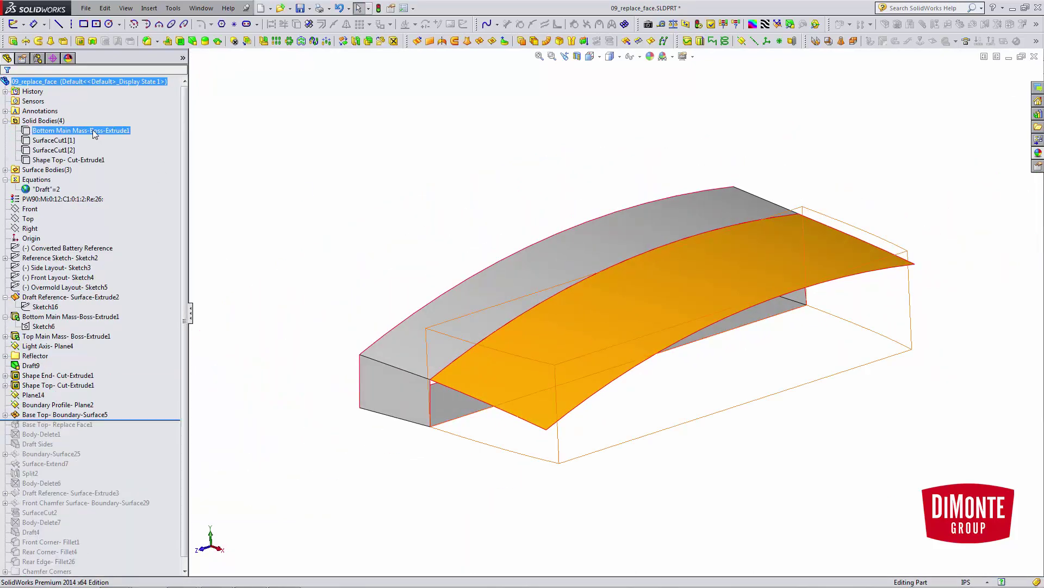
pyautogui.rightClick(94, 130)
pyautogui.click(100, 112)
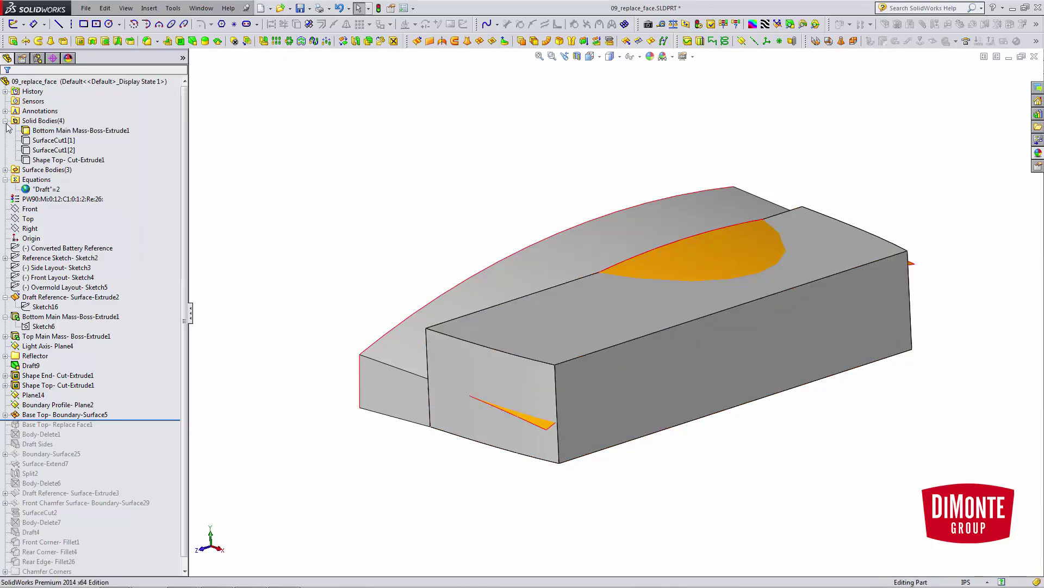
pyautogui.click(319, 199)
# Hide the curved draft reference surface body beside the bottom main mass.
pyautogui.moveTo(277, 183); pyautogui.dragTo(247, 175, button='middle')
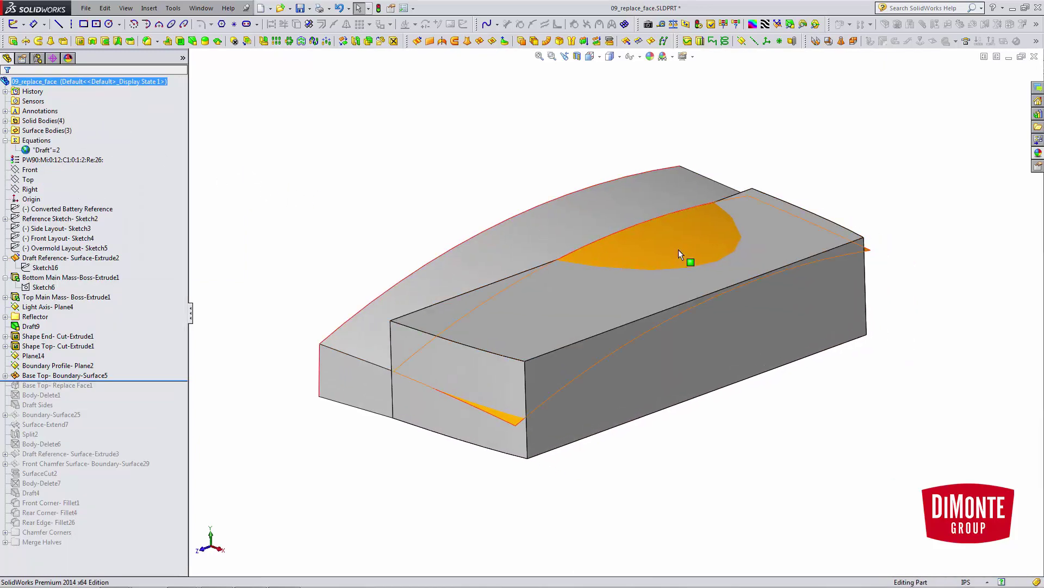
pyautogui.rightClick(612, 230)
pyautogui.click(606, 187)
pyautogui.moveTo(692, 245); pyautogui.dragTo(663, 245, button='middle')
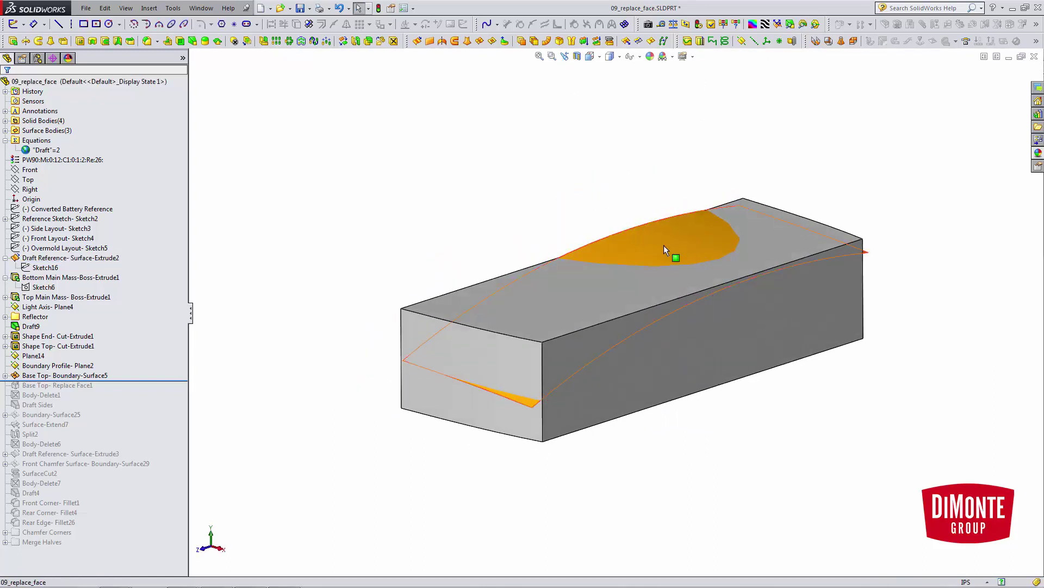
# Examine from several sides where the boundary surface crosses the top and side faces of the bottom main mass.
pyautogui.keyDown('ctrl'); pyautogui.moveTo(518, 205); pyautogui.dragTo(493, 200, button='middle'); pyautogui.keyUp('ctrl')
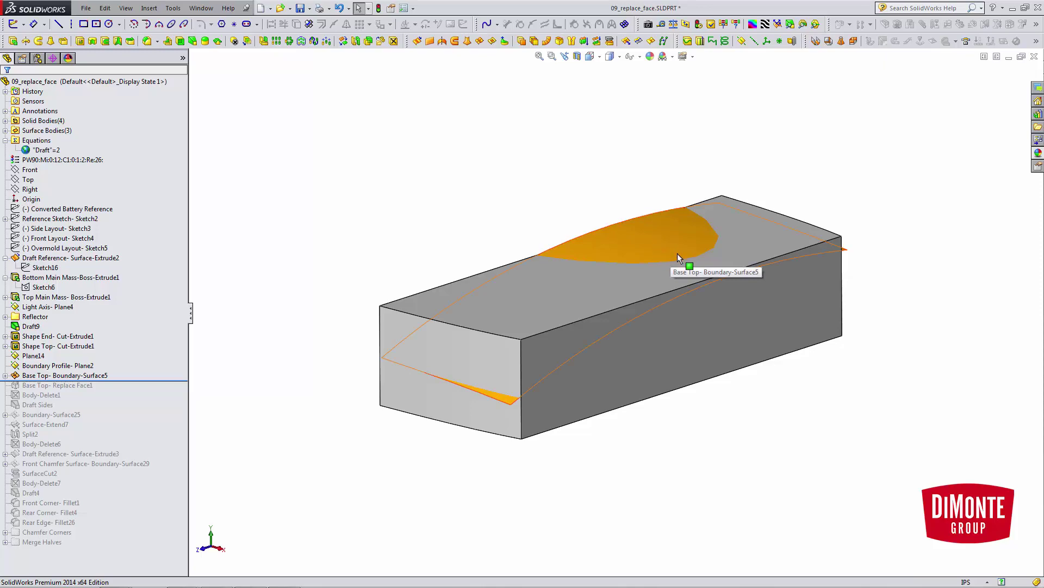
pyautogui.click(655, 257)
pyautogui.moveTo(655, 258); pyautogui.dragTo(793, 314, button='middle')
pyautogui.scroll(-2, 649, 267)
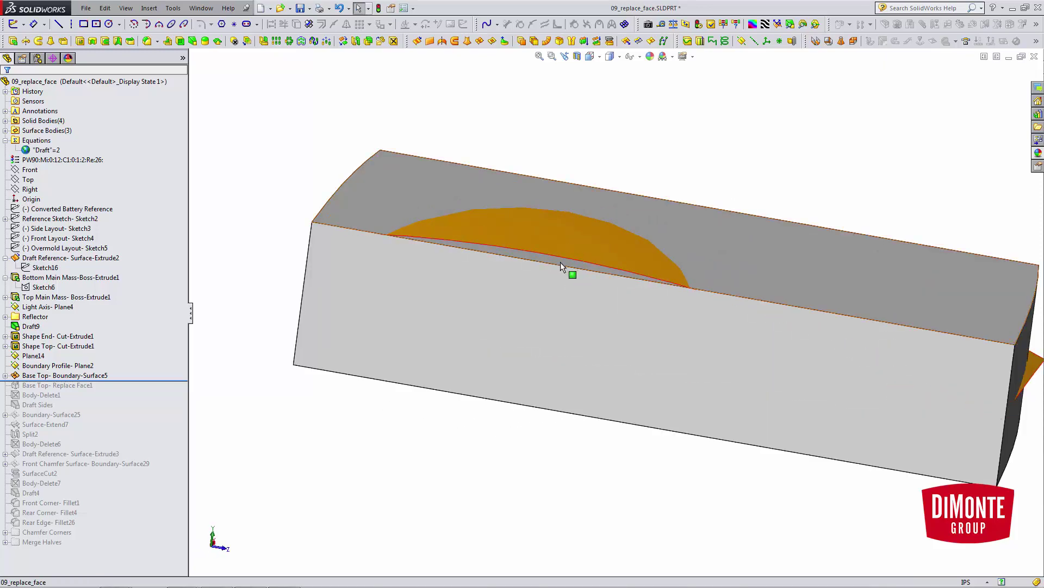
pyautogui.moveTo(760, 361); pyautogui.dragTo(621, 416, button='middle')
pyautogui.scroll(3, 621, 417)
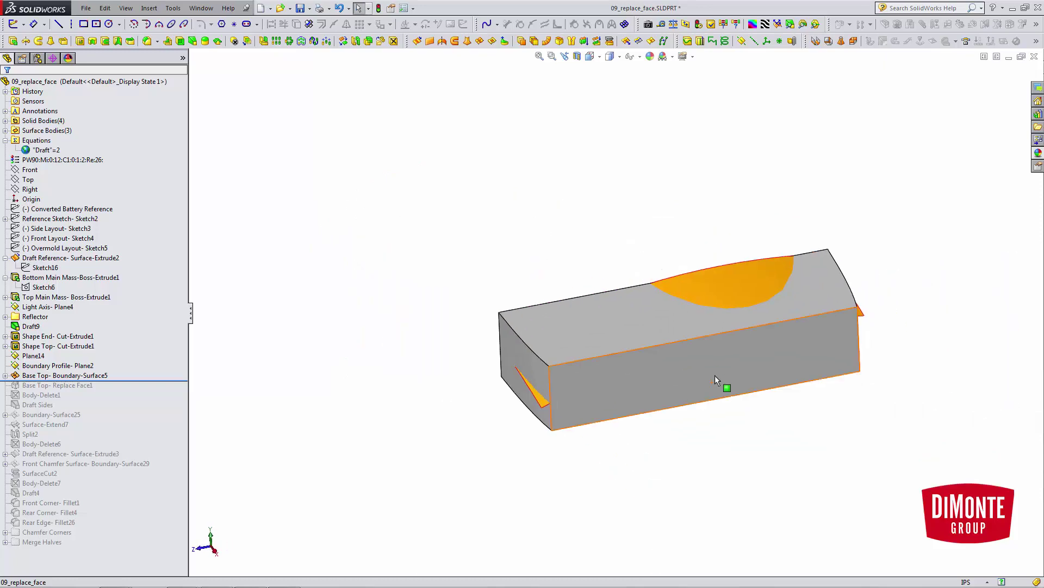
pyautogui.moveTo(715, 375); pyautogui.dragTo(743, 377, button='middle')
pyautogui.scroll(-2, 743, 377)
# Roll the model forward past Base Top-Replace Face1, edit that feature, and clear its target face and replacement surface selections.
pyautogui.moveTo(125, 380); pyautogui.dragTo(109, 388)
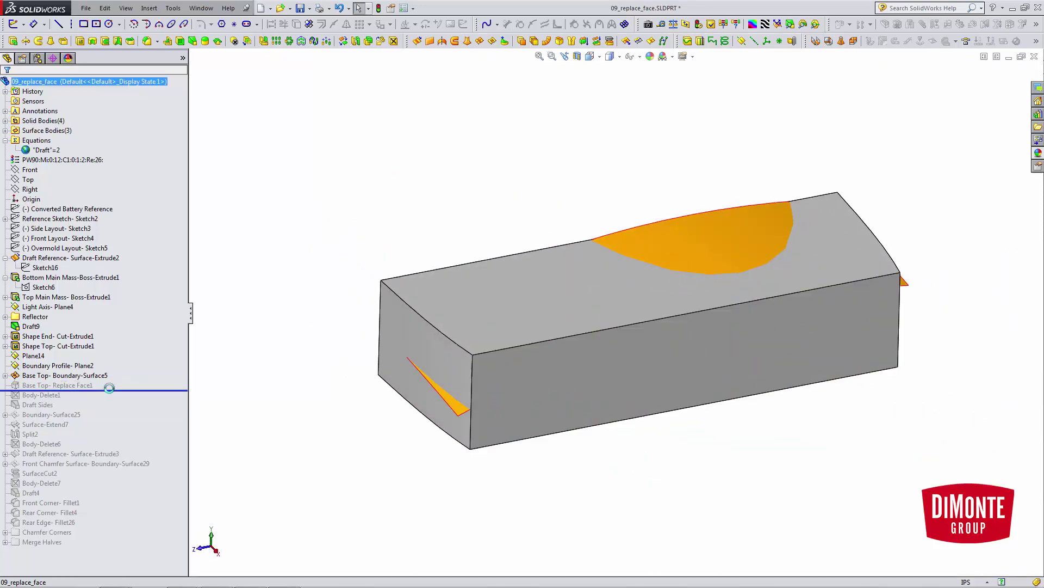
pyautogui.click(64, 386)
pyautogui.click(73, 357)
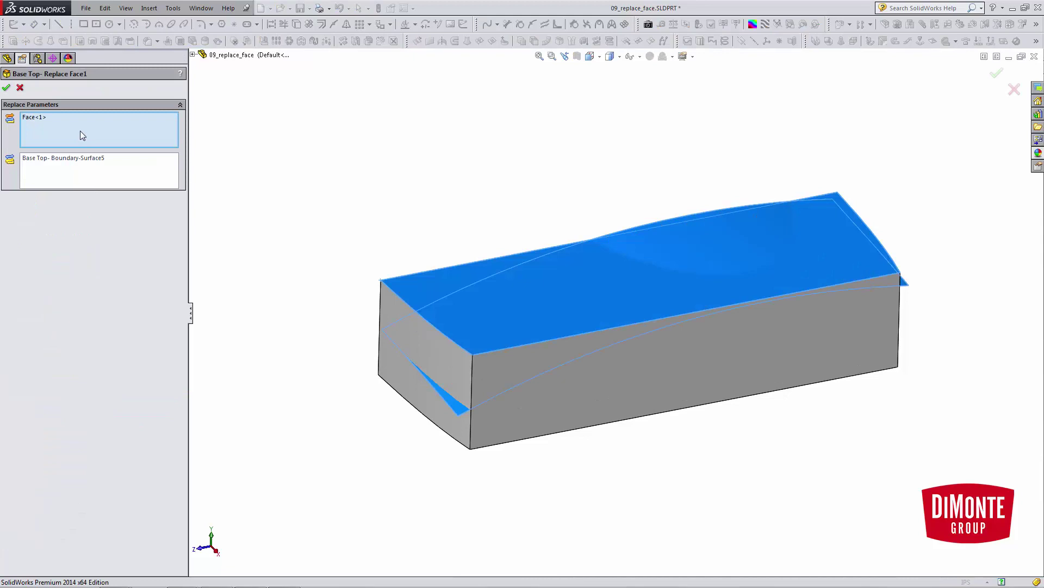
pyautogui.rightClick(82, 133)
pyautogui.click(106, 139)
pyautogui.rightClick(90, 173)
pyautogui.click(109, 177)
# Replace the bottom main mass's top face with Base Top-Boundary-Surface5 and accept the Replace Face feature.
pyautogui.click(115, 124)
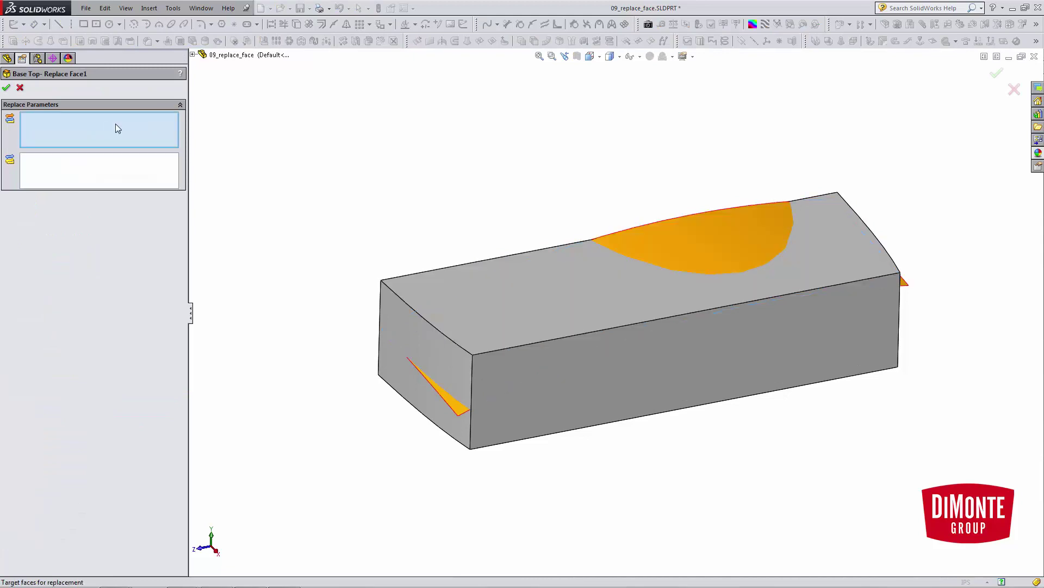
pyautogui.click(440, 309)
pyautogui.click(157, 172)
pyautogui.click(703, 253)
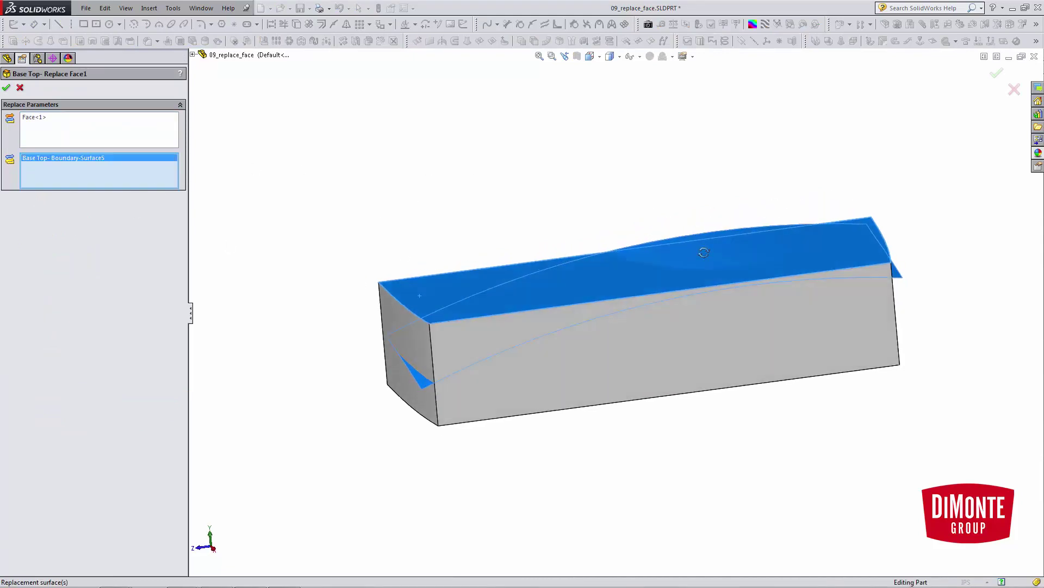
pyautogui.moveTo(703, 252); pyautogui.dragTo(571, 234, button='middle')
pyautogui.click(119, 131)
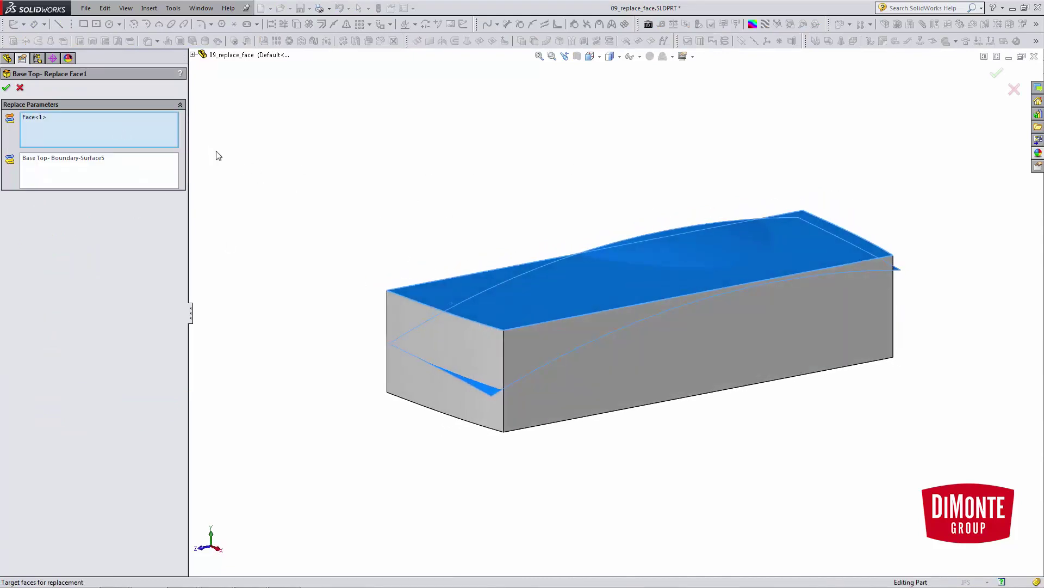
pyautogui.click(111, 180)
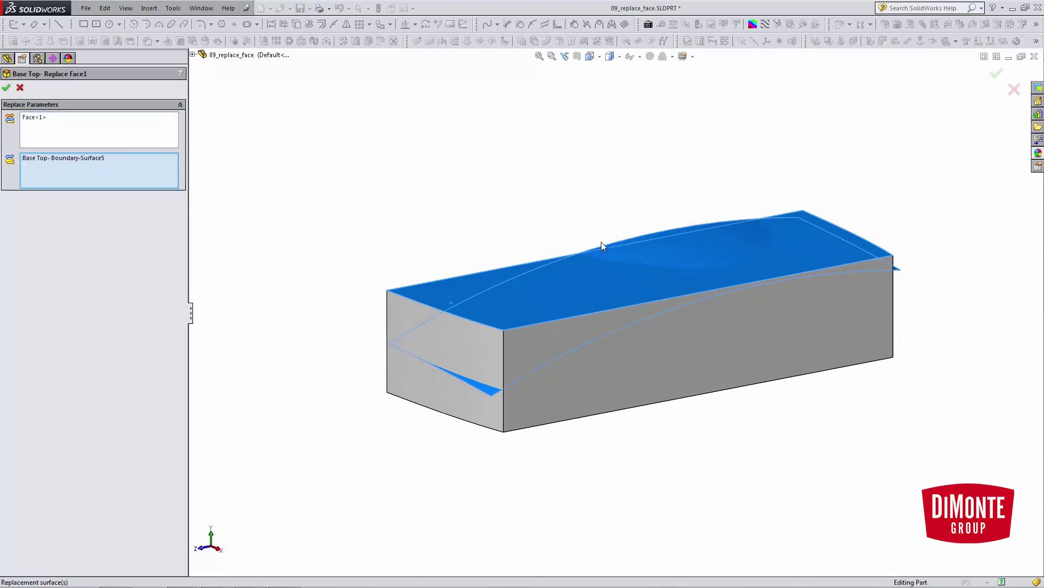
pyautogui.click(6, 88)
# Delete the Base Top-Boundary-Surface5 surface body that overlaps the block's curved top.
pyautogui.moveTo(548, 374); pyautogui.dragTo(480, 381, button='middle')
pyautogui.scroll(-3, 563, 374)
pyautogui.scroll(1, 543, 383)
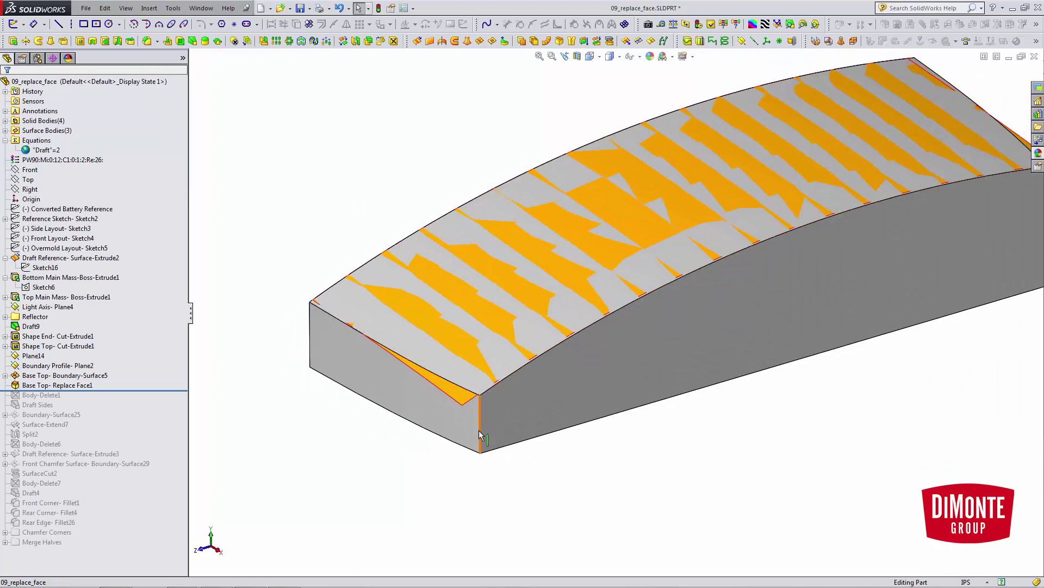
pyautogui.rightClick(461, 396)
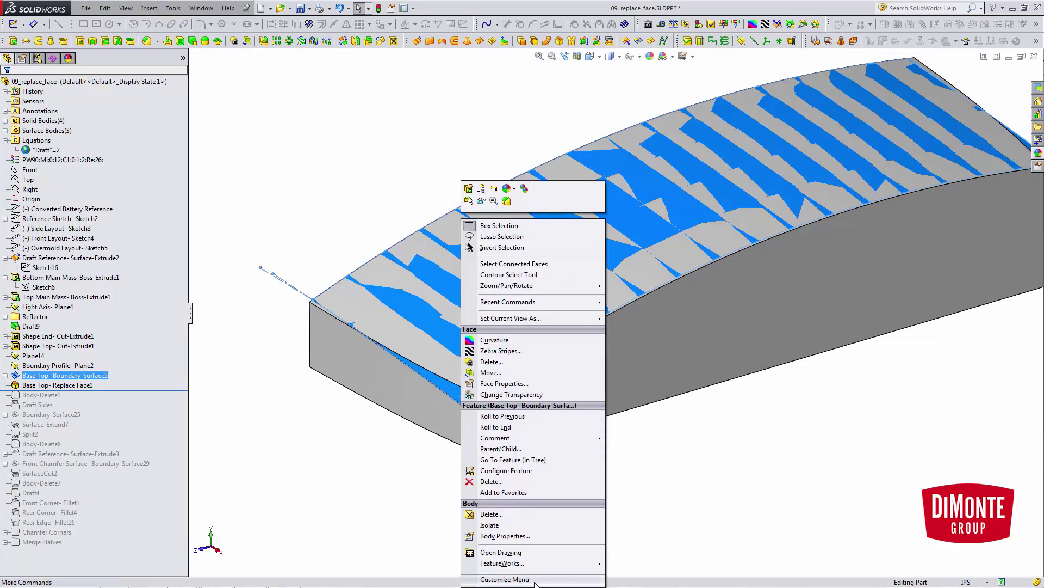
pyautogui.click(533, 580)
pyautogui.click(492, 515)
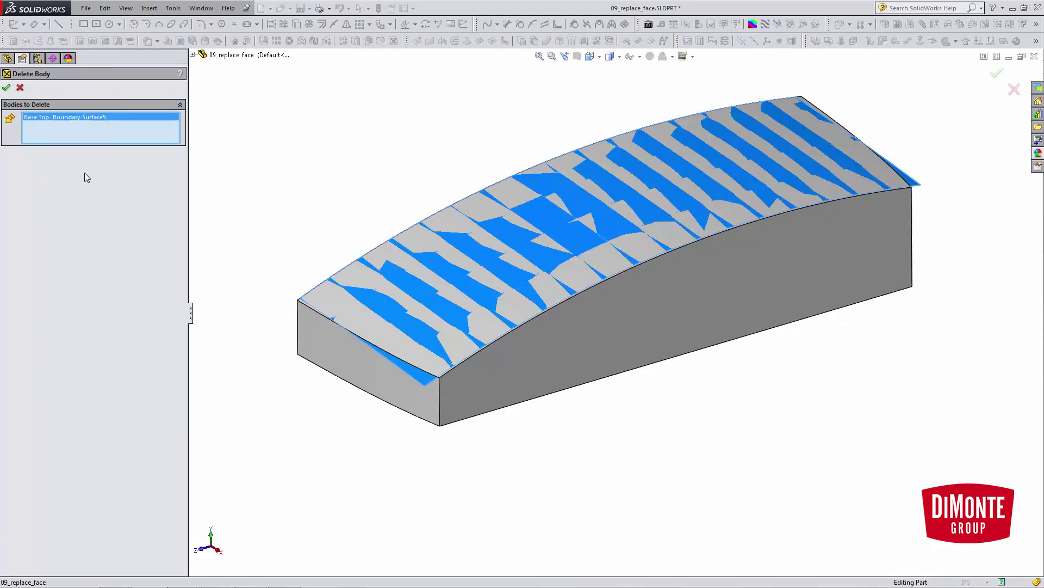
pyautogui.click(6, 87)
# Review the curved-top block and its boundary surface, Replace Face and Delete Body features in the model history.
pyautogui.moveTo(327, 202); pyautogui.dragTo(295, 246, button='middle')
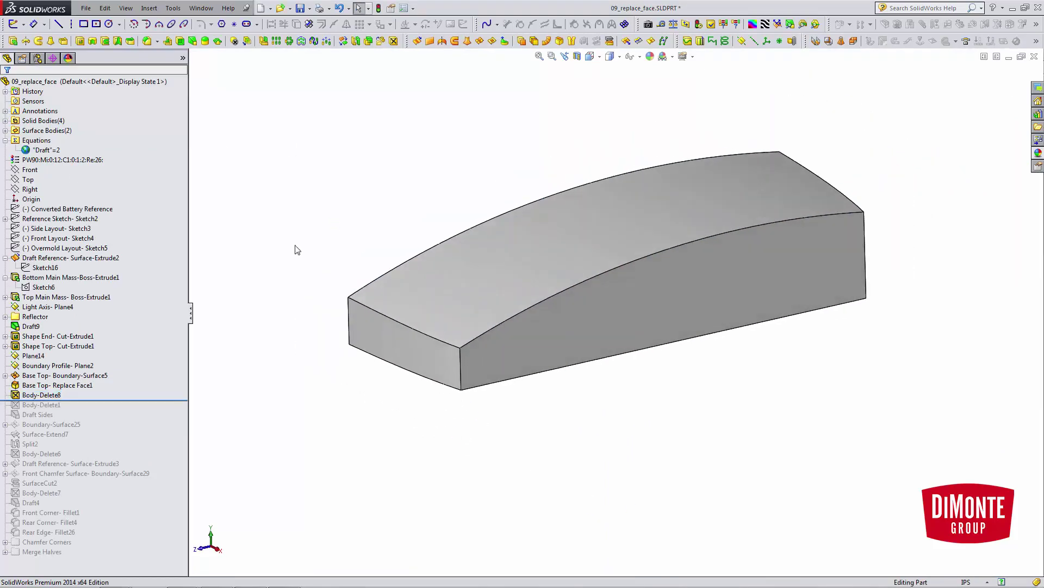
pyautogui.keyDown('ctrl'); pyautogui.moveTo(248, 346); pyautogui.dragTo(246, 368, button='middle'); pyautogui.keyUp('ctrl')
pyautogui.click(75, 387)
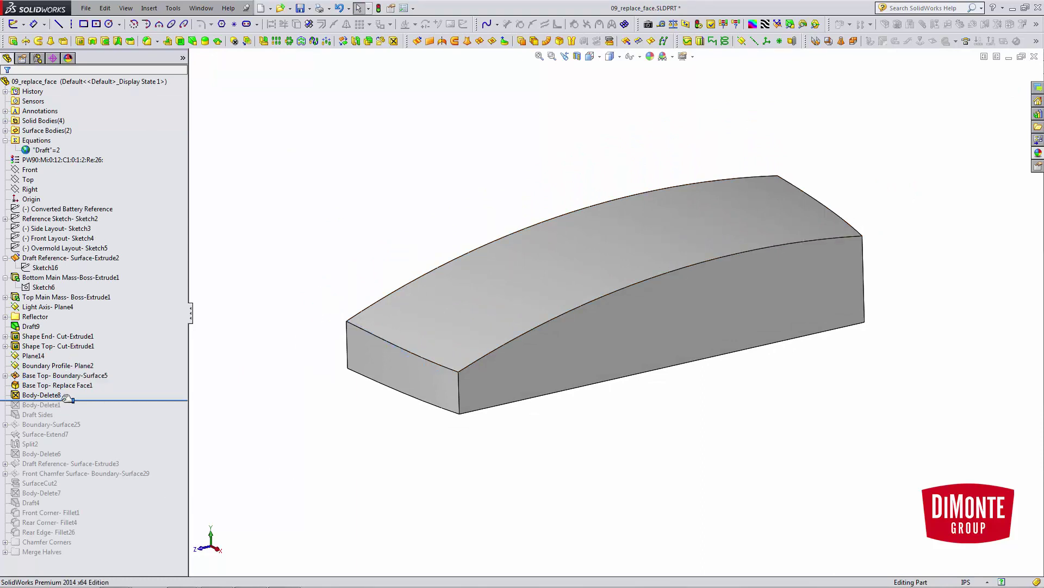
pyautogui.click(88, 374)
pyautogui.click(43, 395)
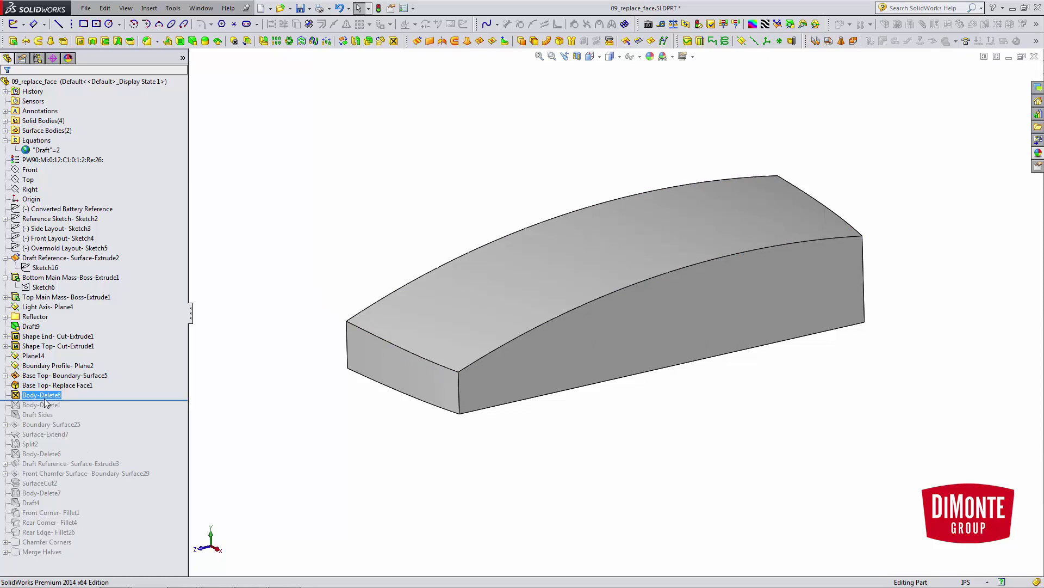
pyautogui.click(368, 449)
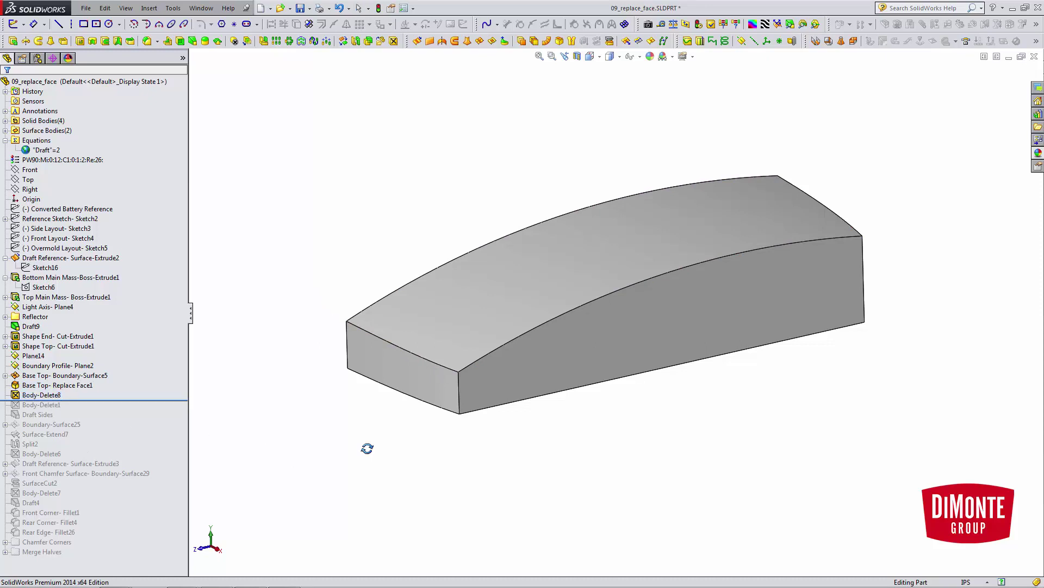